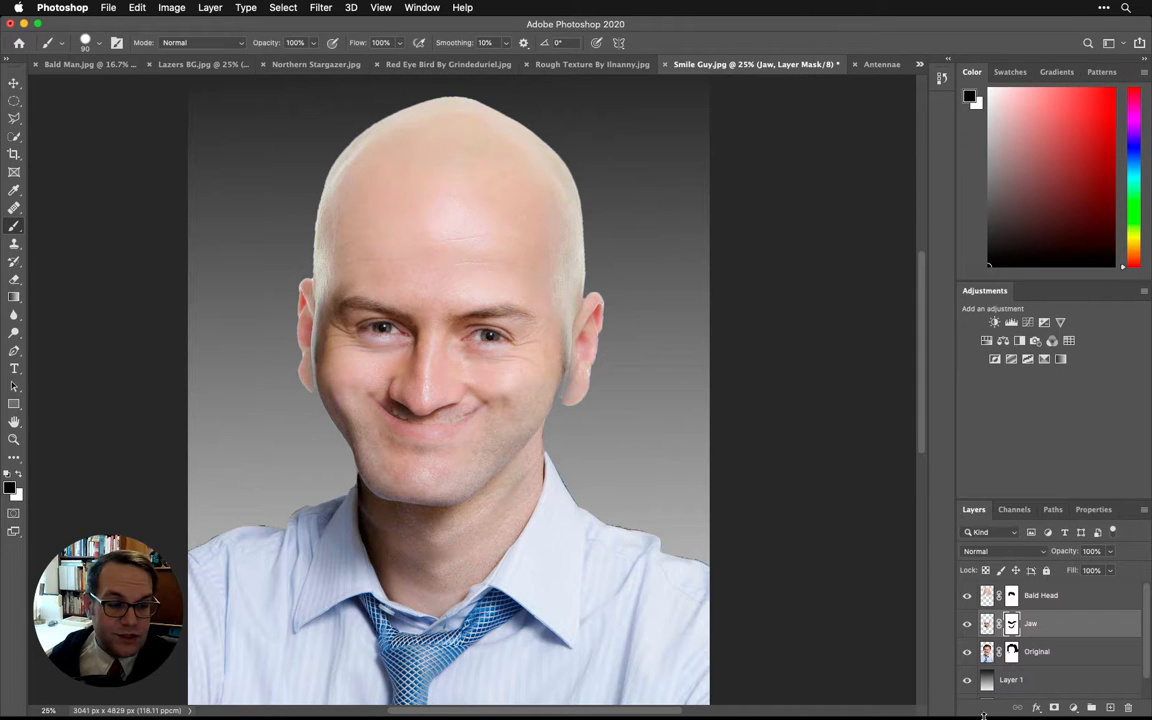
- Scale the Bald Head layer proportionally to about 96%, bringing both sides in so the ears sit closer to the face
{"action": "left_click", "coordinate": [1078, 598]}
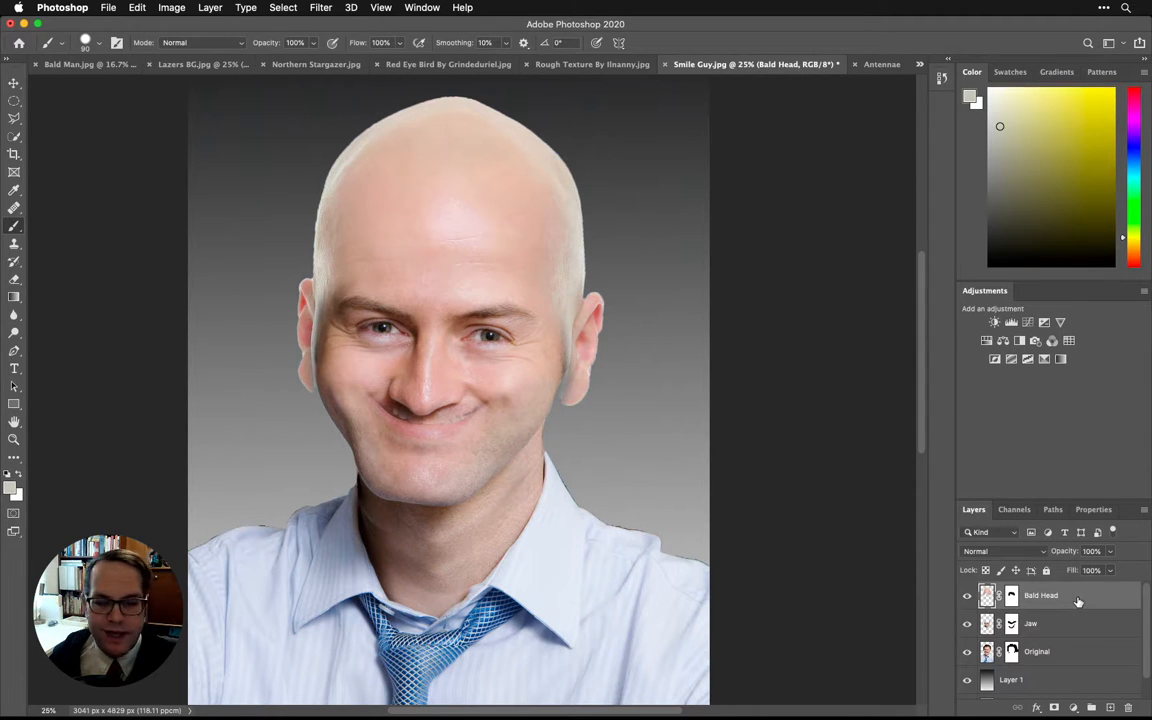
{"action": "key", "text": "super+t"}
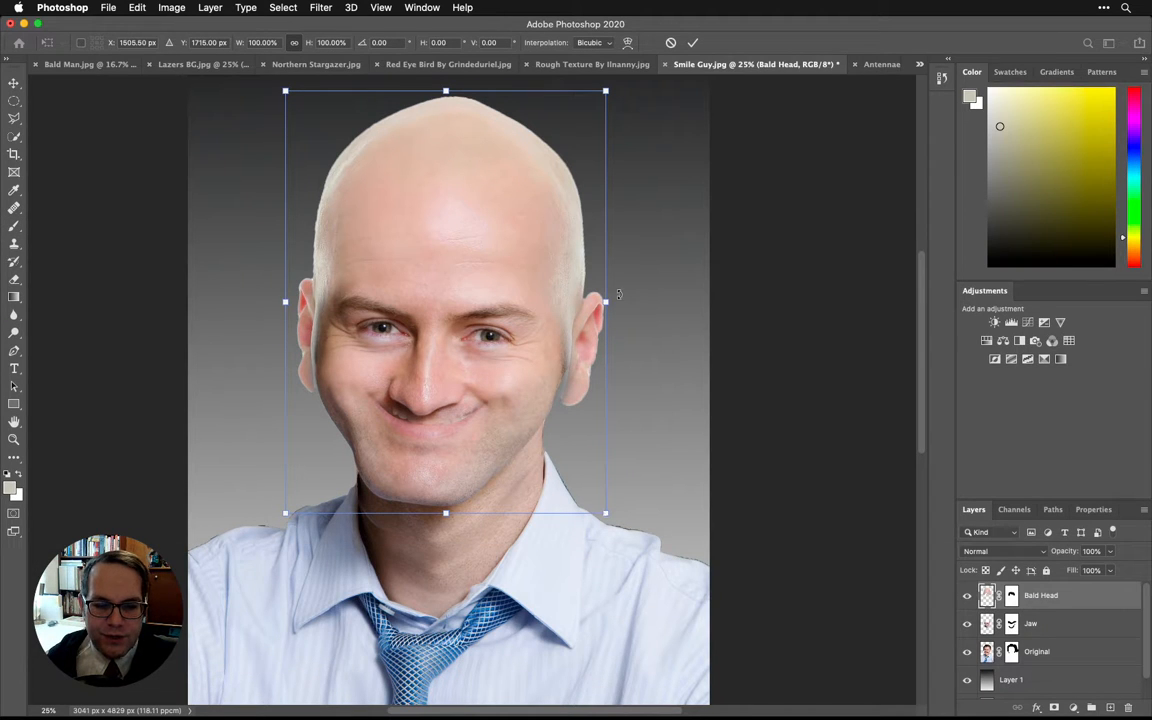
{"action": "left_click_drag", "start_coordinate": [606, 307], "coordinate": [596, 302]}
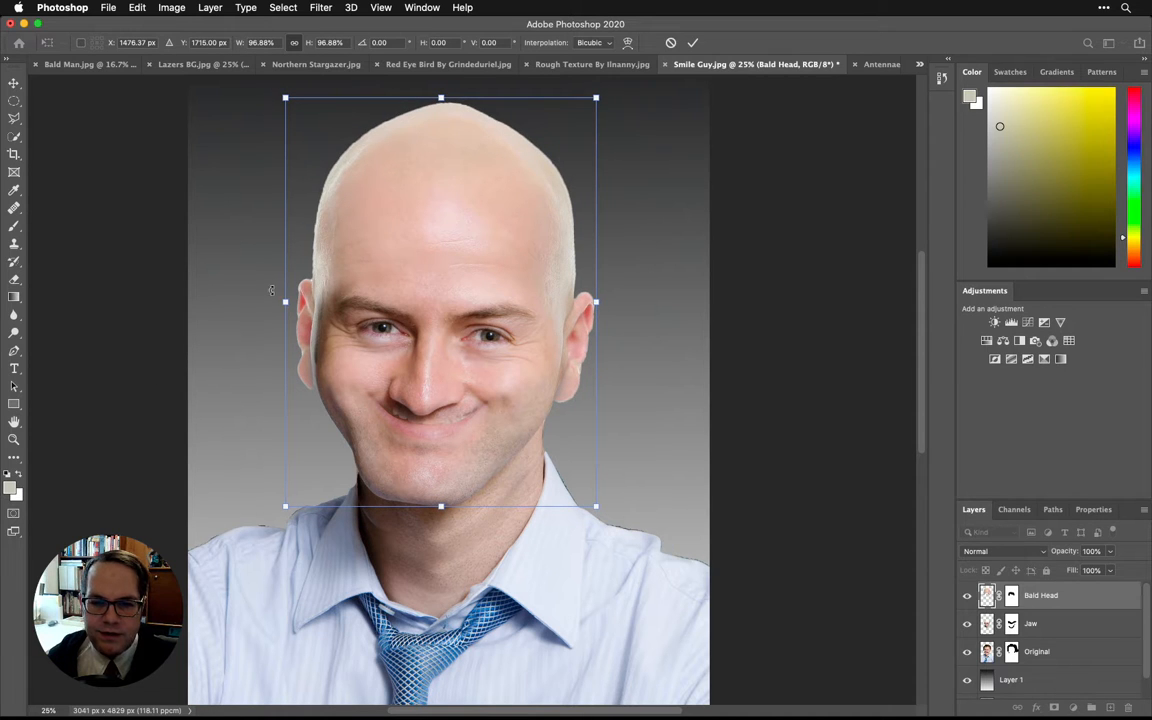
{"action": "left_click_drag", "start_coordinate": [284, 301], "coordinate": [289, 301]}
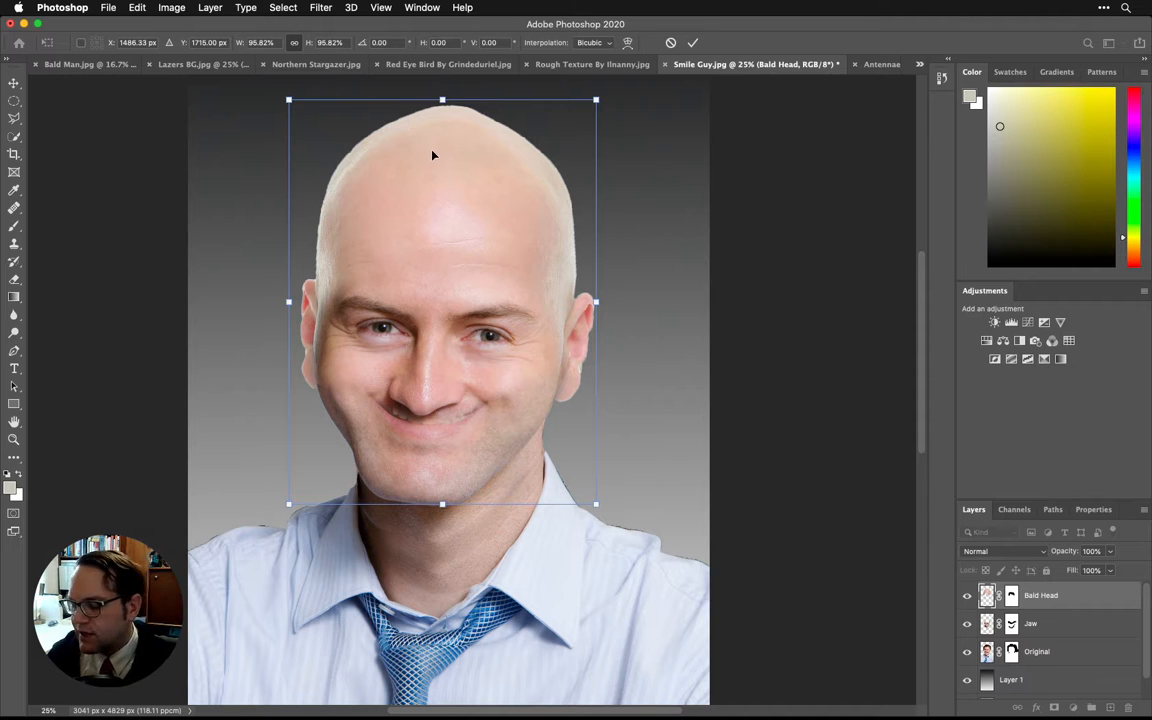
- Distort the Bald Head layer by pulling its upper corners inward and lowering the top edge to shorten and narrow the skull
{"action": "right_click", "coordinate": [438, 184]}
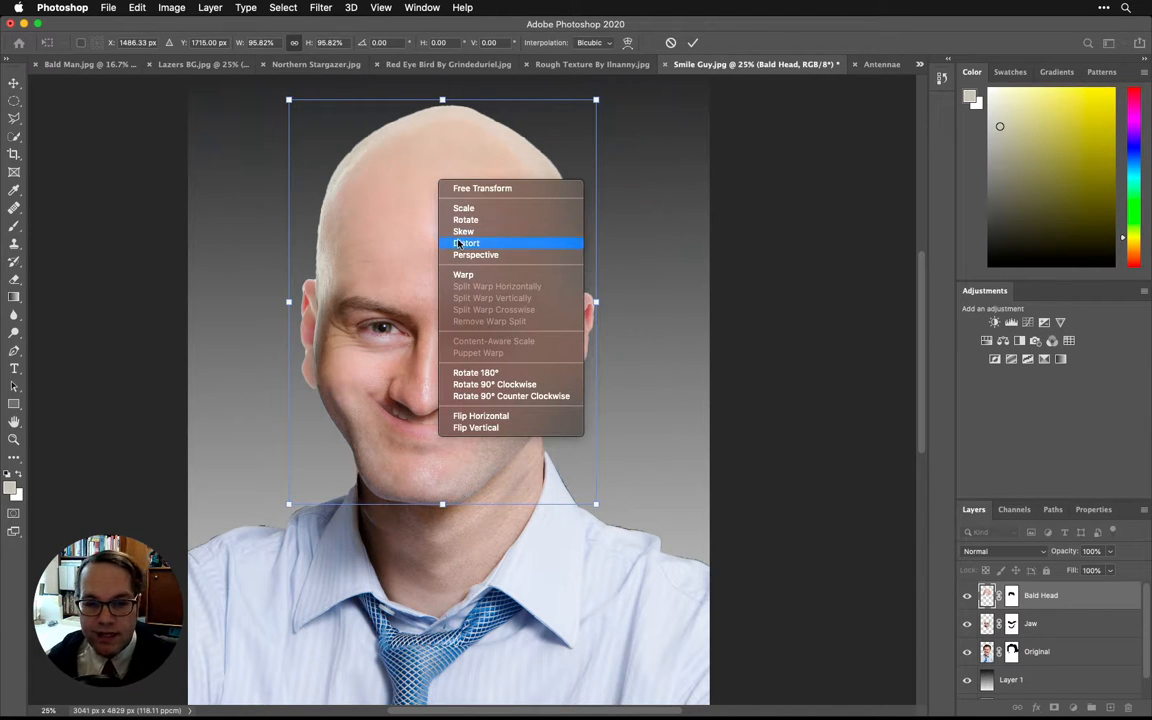
{"action": "left_click", "coordinate": [493, 246]}
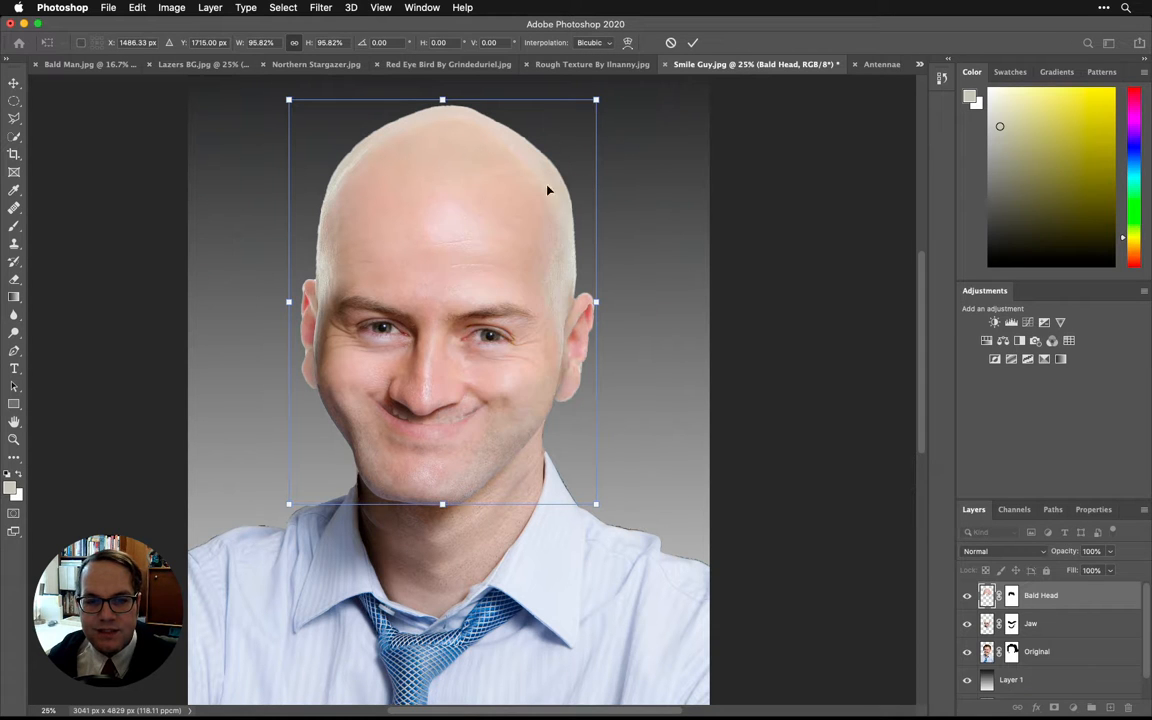
{"action": "left_click_drag", "start_coordinate": [595, 104], "coordinate": [575, 120]}
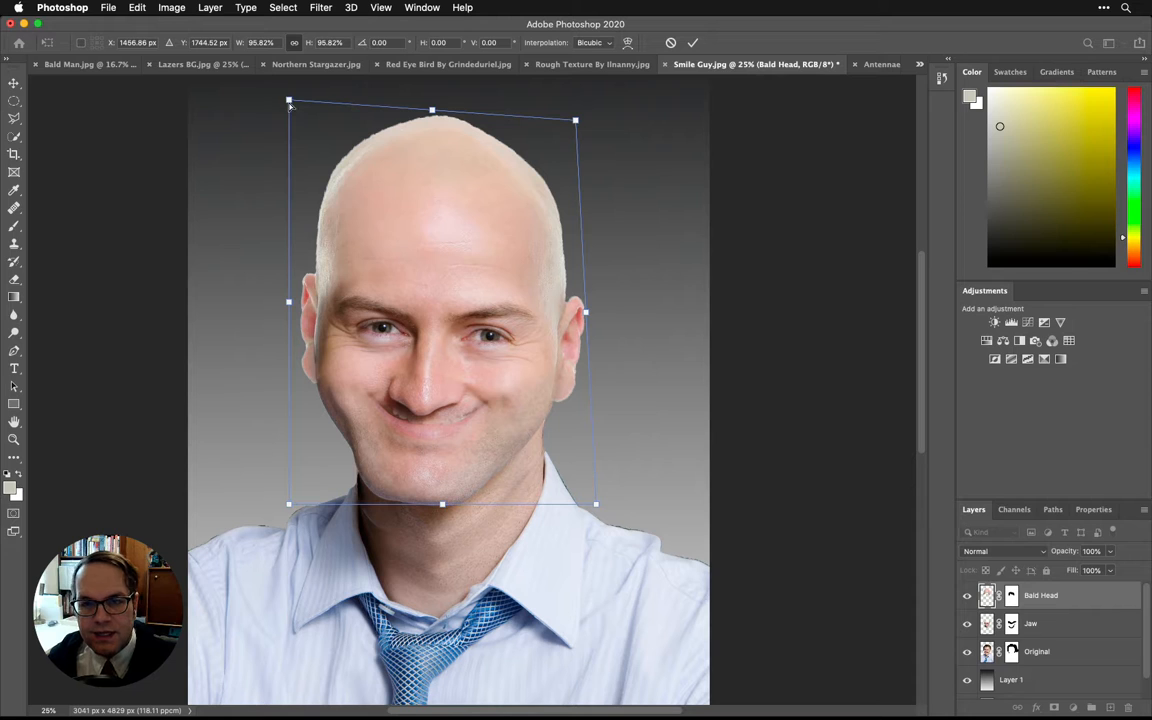
{"action": "left_click_drag", "start_coordinate": [290, 104], "coordinate": [295, 121]}
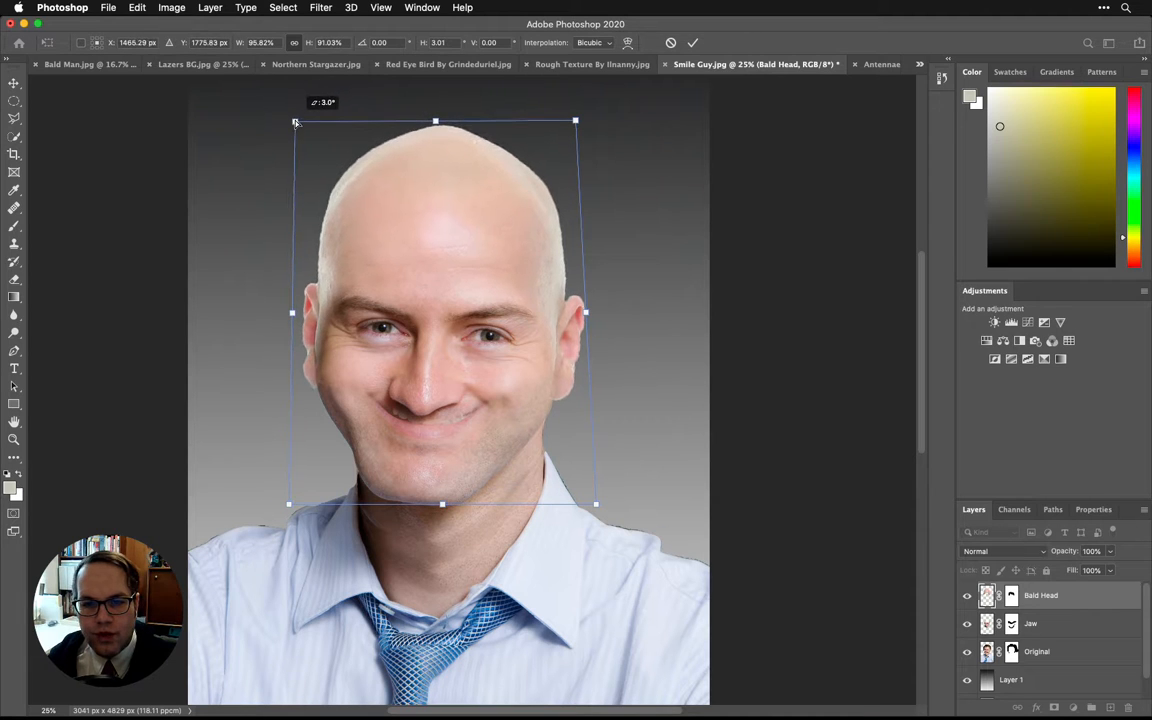
{"action": "mouse_move", "coordinate": [435, 122]}
{"action": "left_mouse_down"}
{"action": "mouse_move", "coordinate": [431, 110]}
{"action": "mouse_move", "coordinate": [431, 133]}
{"action": "left_mouse_up"}
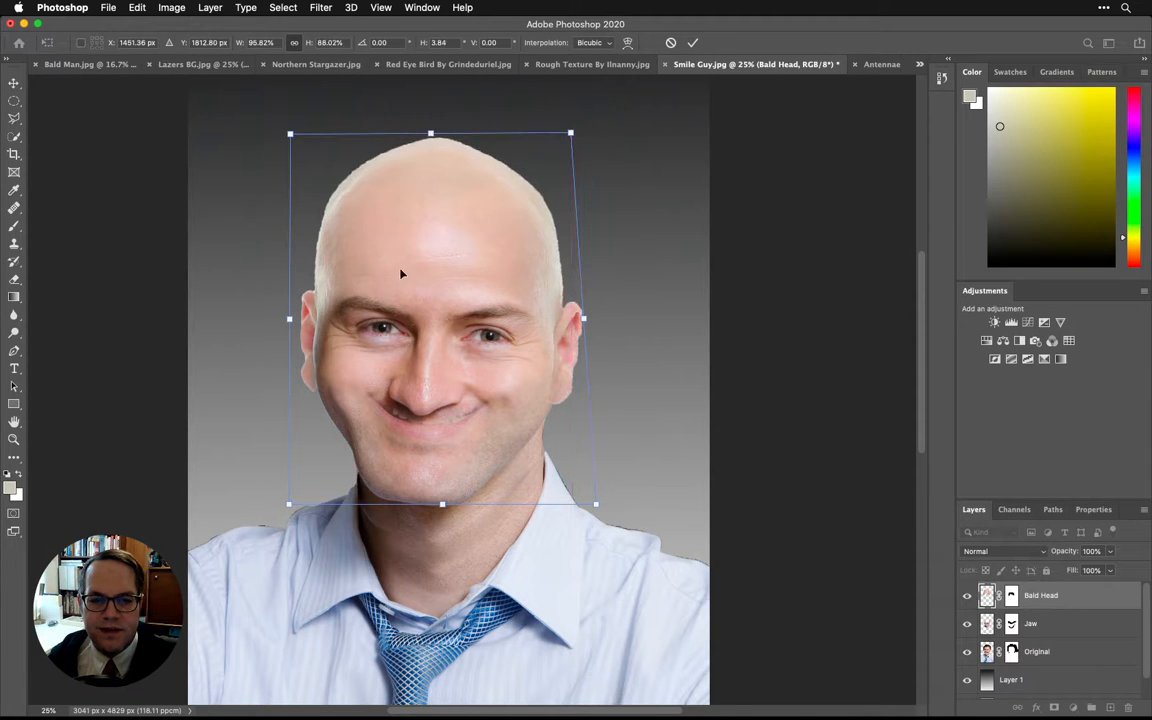
- Raise the lower corners of the distorted Bald Head layer slightly, widen its lower edge beside the collar, and apply the transformation
{"action": "left_click_drag", "start_coordinate": [289, 504], "coordinate": [289, 502]}
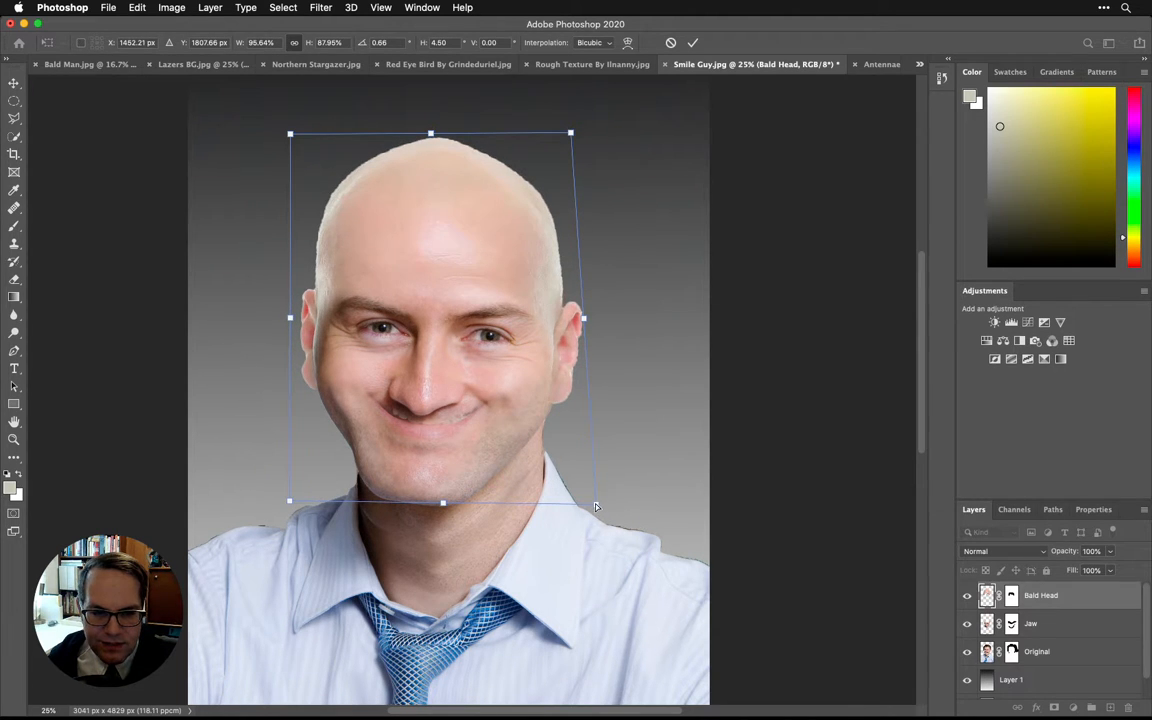
{"action": "left_click_drag", "start_coordinate": [595, 507], "coordinate": [596, 498]}
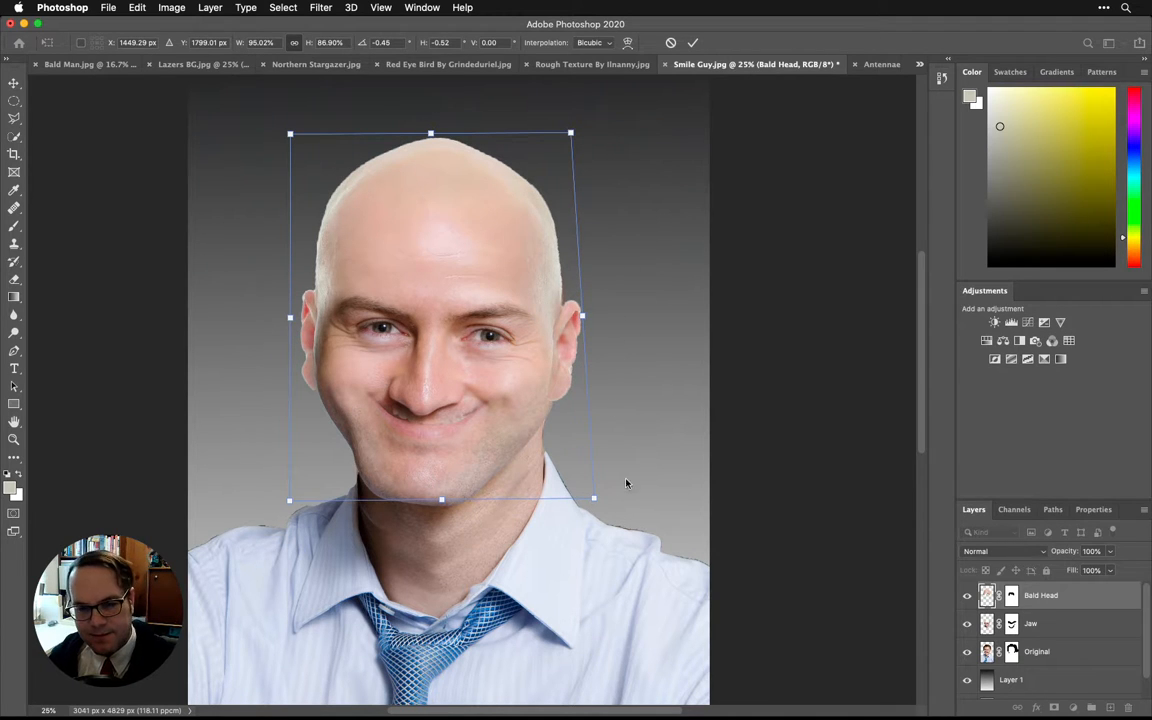
{"action": "left_click_drag", "start_coordinate": [593, 504], "coordinate": [603, 502]}
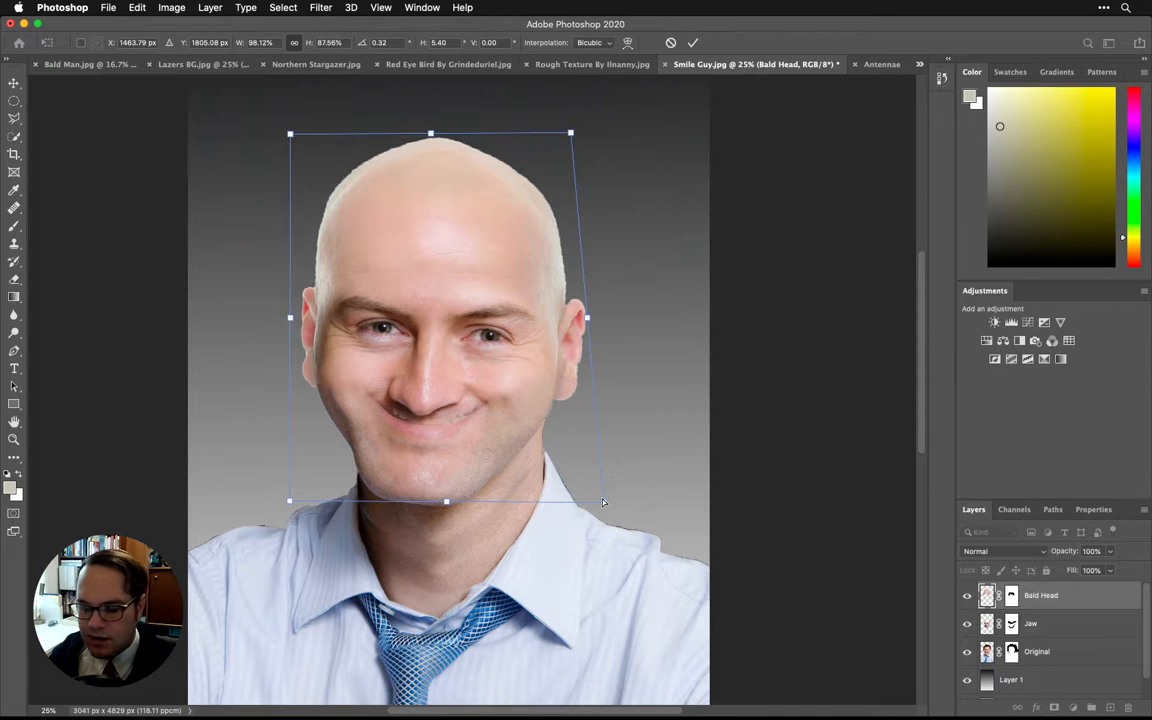
{"action": "key", "text": "Return"}
{"action": "key", "text": "b"}
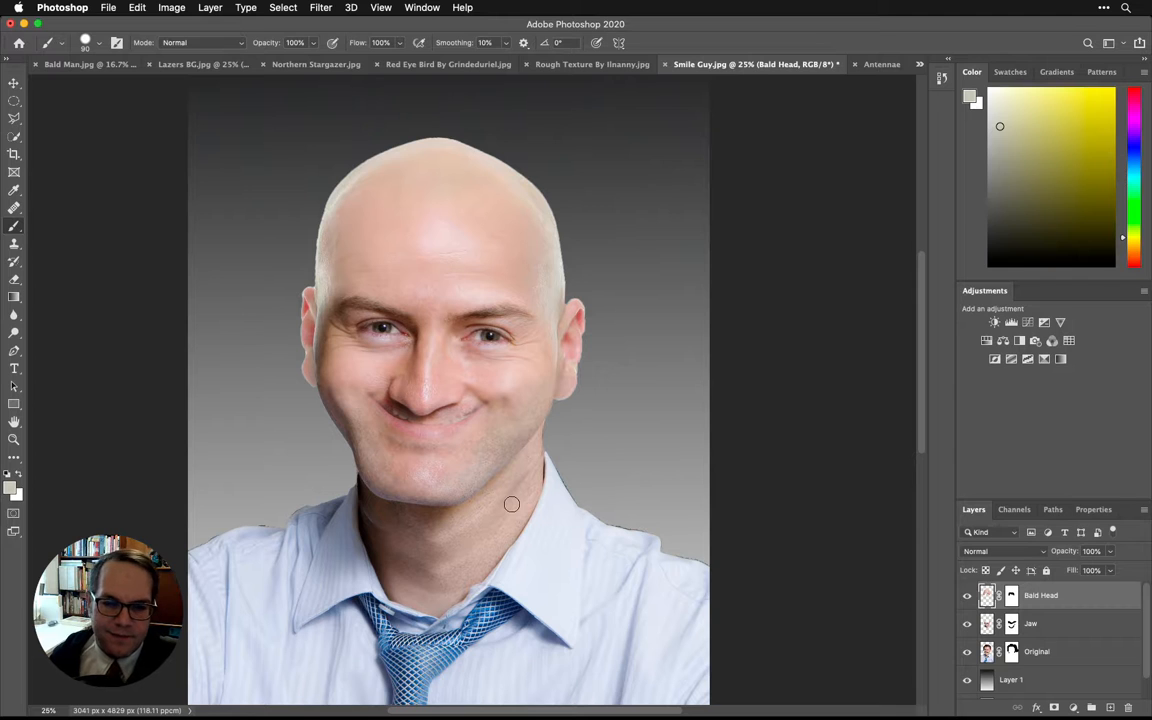
- Examine the chin and neck area up close, hiding and reshowing the Jaw layer to compare it with the original
{"action": "key", "text": "space"}
{"action": "left_click_drag", "start_coordinate": [437, 590], "coordinate": [459, 517]}
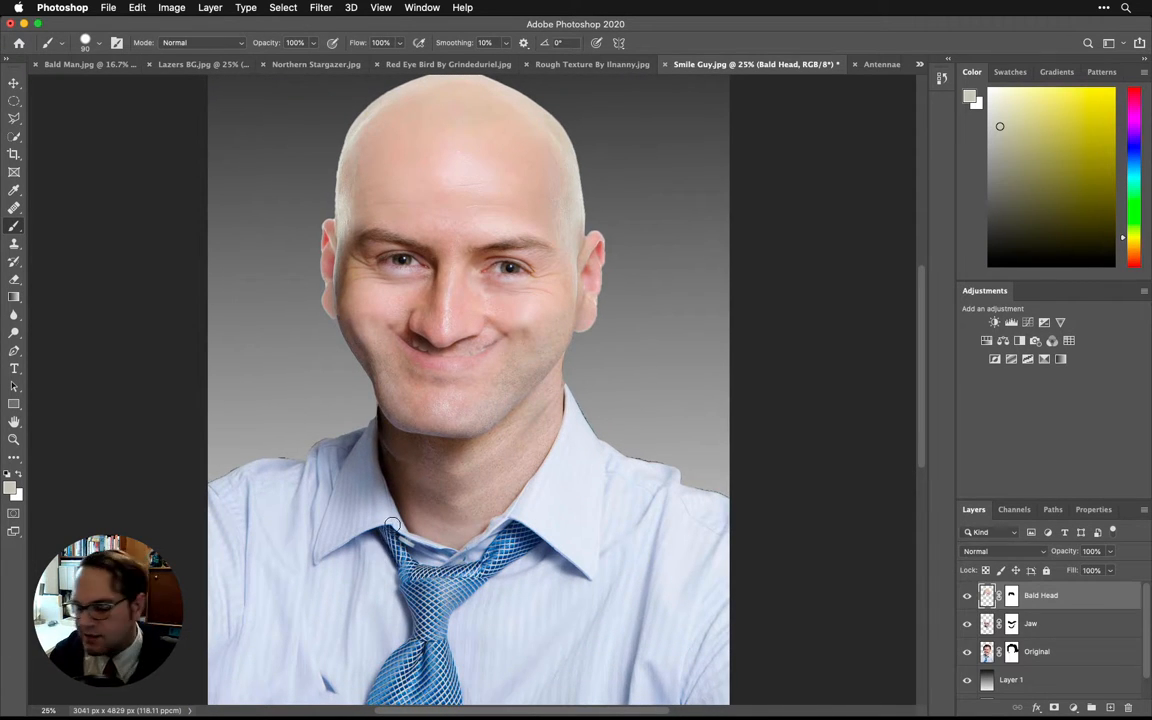
{"action": "key", "text": "super+equal"}
{"action": "key", "text": "super+equal"}
{"action": "key", "text": "super+equal"}
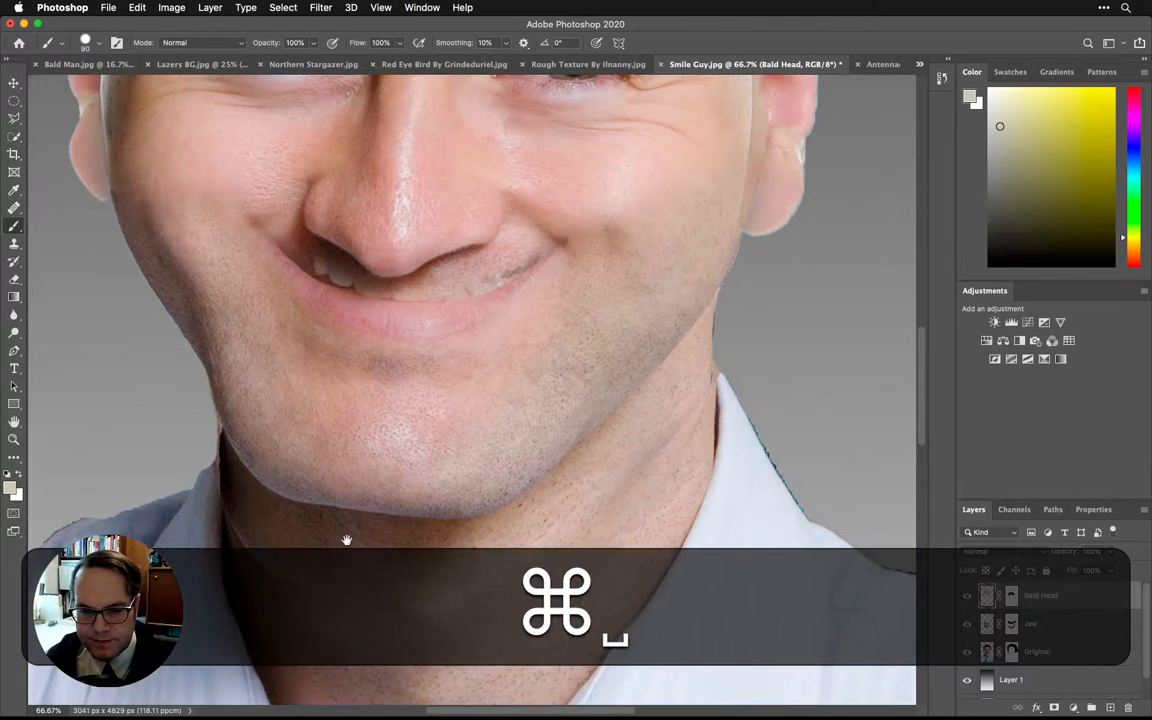
{"action": "left_click_drag", "start_coordinate": [346, 540], "coordinate": [381, 450]}
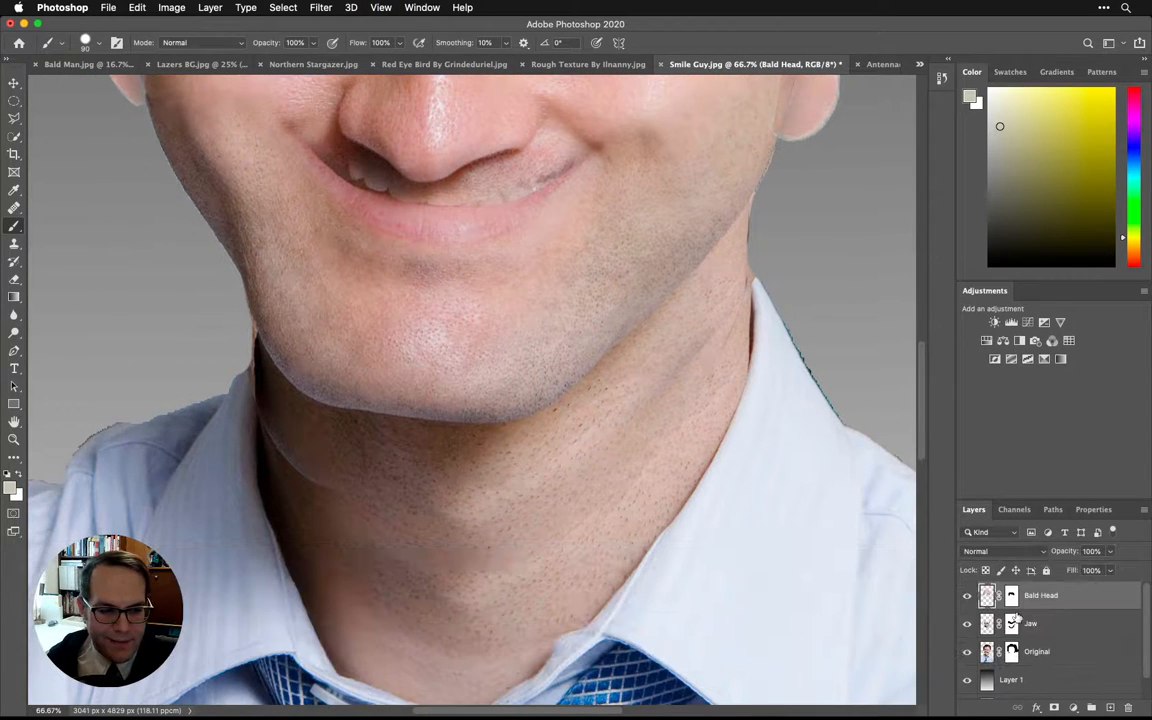
{"action": "left_click", "coordinate": [968, 627]}
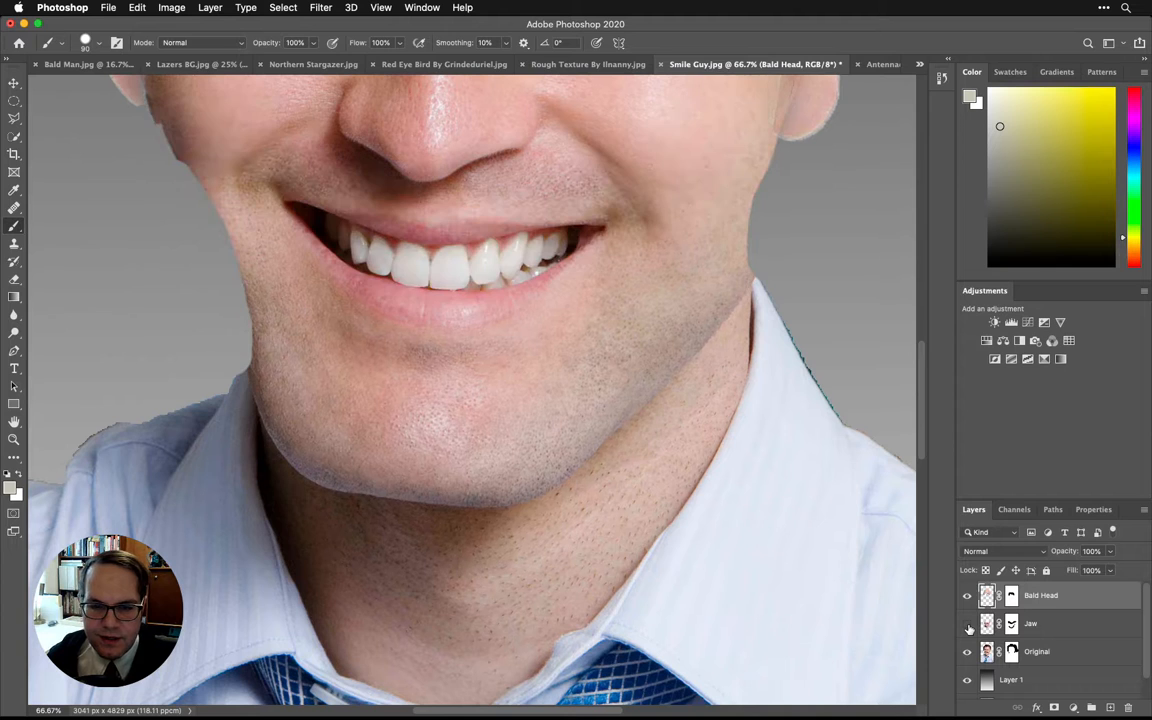
{"action": "left_click", "coordinate": [968, 627]}
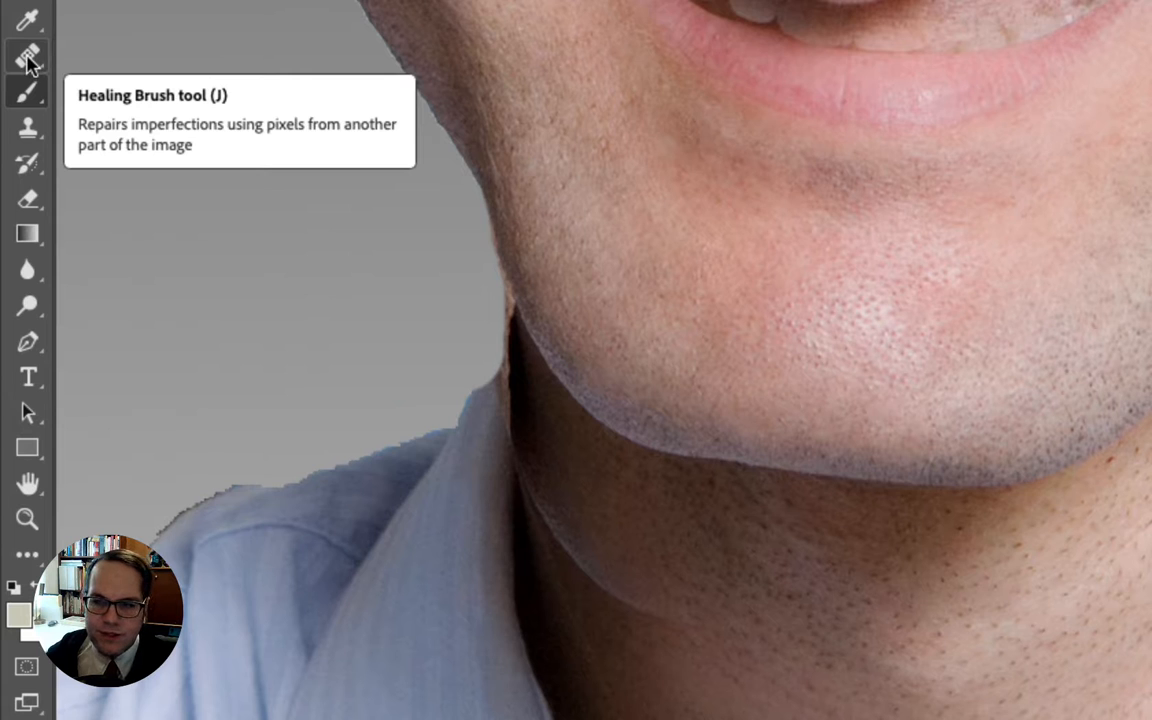
- Choose the Healing Brush tool and inspect the skin on the forehead and the neck below the chin
{"action": "left_click", "coordinate": [28, 60]}
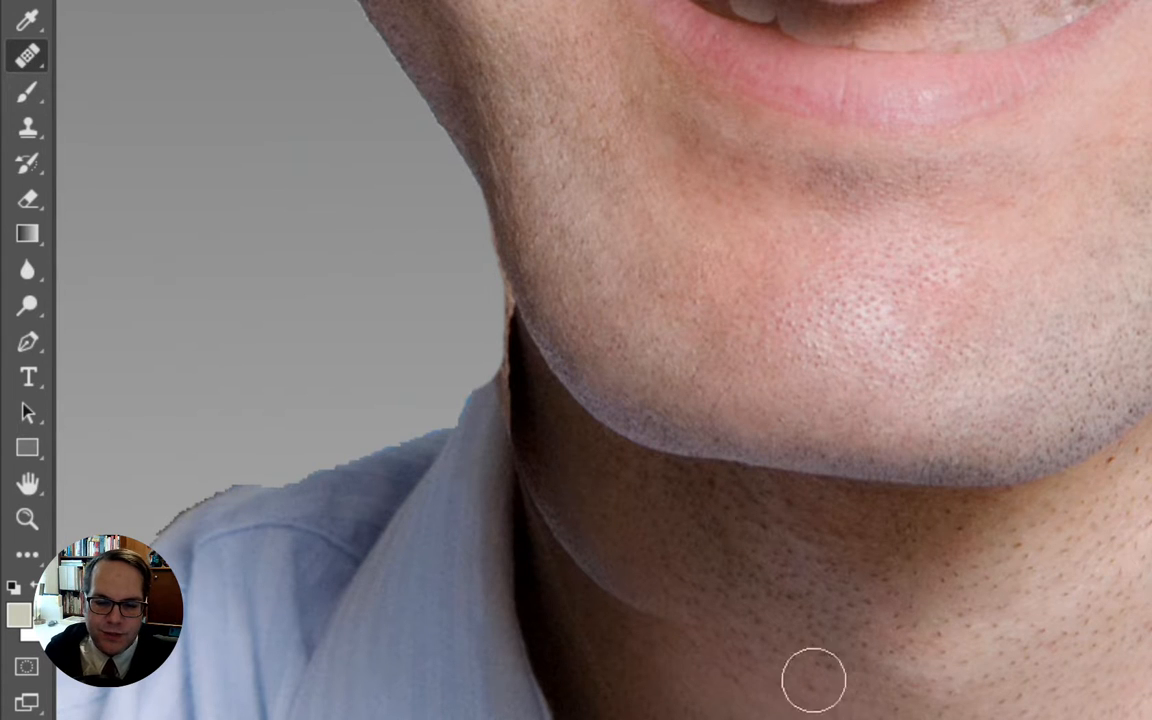
{"action": "key", "text": "space"}
{"action": "left_click_drag", "start_coordinate": [887, 275], "coordinate": [768, 719]}
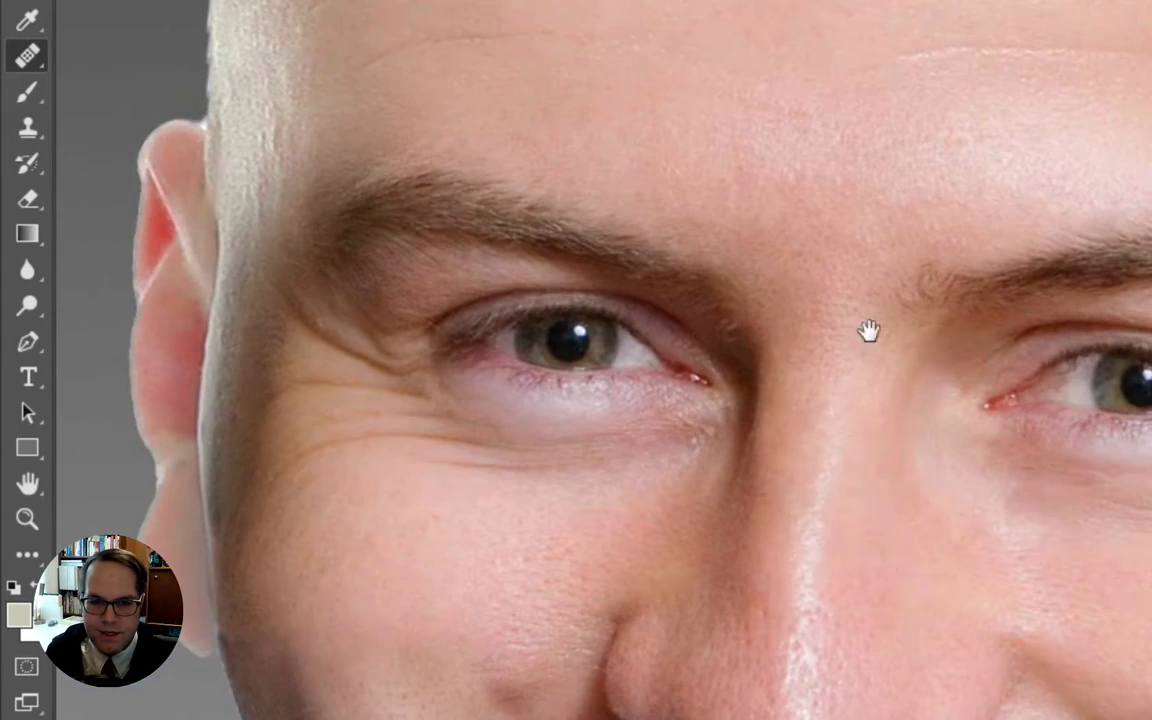
{"action": "mouse_move", "coordinate": [868, 331]}
{"action": "left_mouse_down"}
{"action": "mouse_move", "coordinate": [823, 669]}
{"action": "mouse_move", "coordinate": [887, 489]}
{"action": "left_mouse_up"}
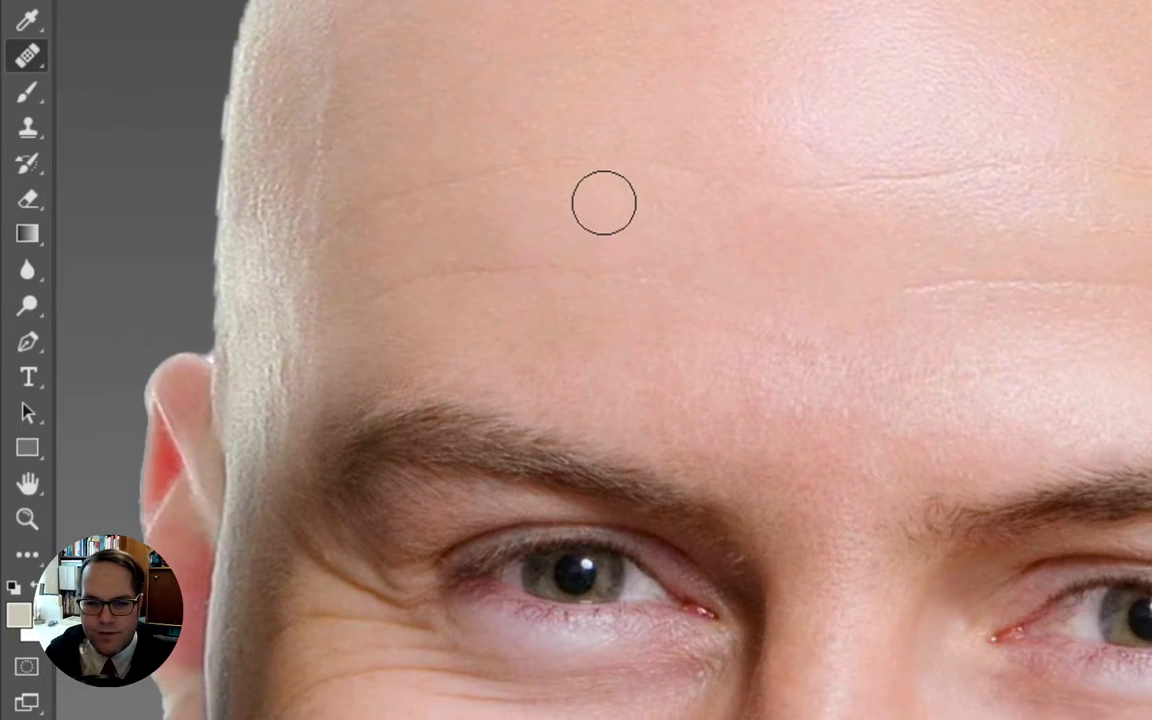
{"action": "key", "text": "space"}
{"action": "left_click_drag", "start_coordinate": [837, 640], "coordinate": [845, 2]}
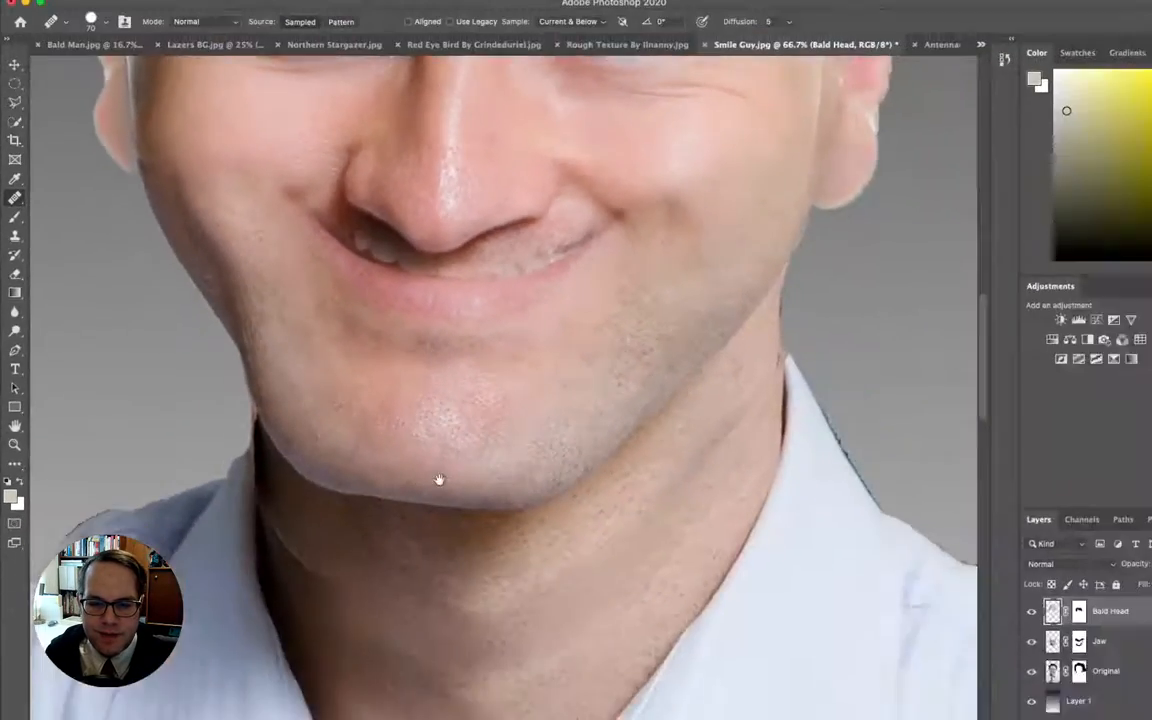
{"action": "mouse_move", "coordinate": [438, 480]}
{"action": "left_mouse_down"}
{"action": "mouse_move", "coordinate": [411, 399]}
{"action": "mouse_move", "coordinate": [442, 309]}
{"action": "mouse_move", "coordinate": [447, 352]}
{"action": "left_mouse_up"}
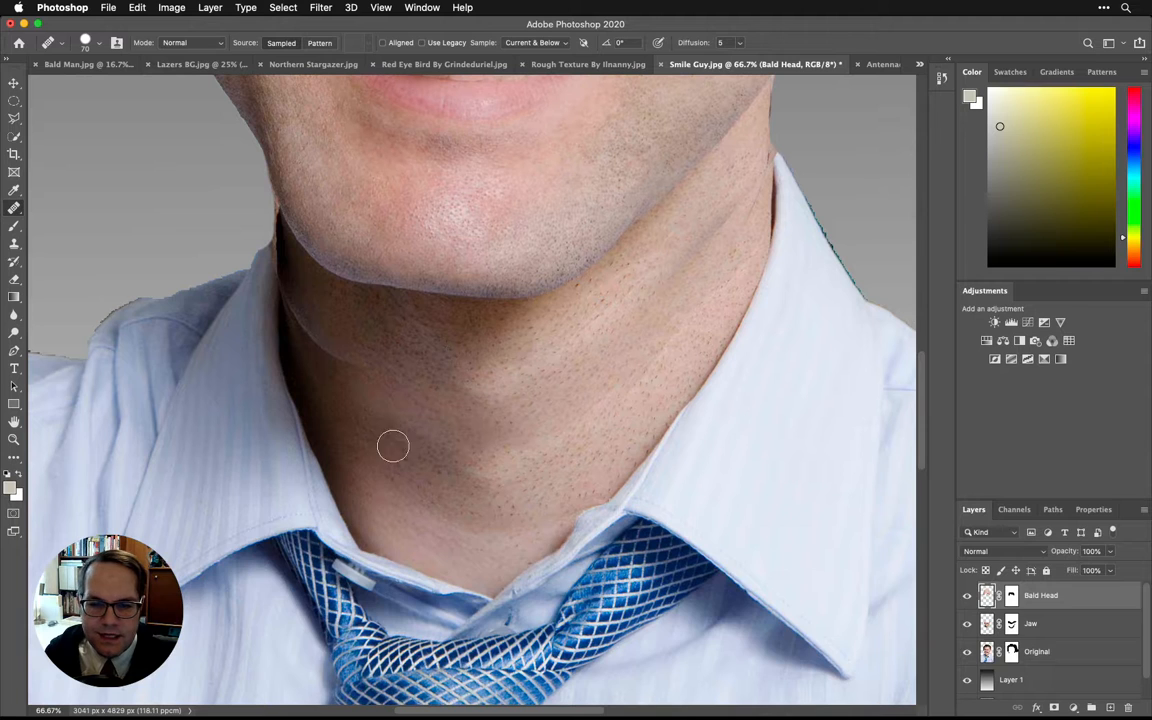
{"action": "key", "text": "space"}
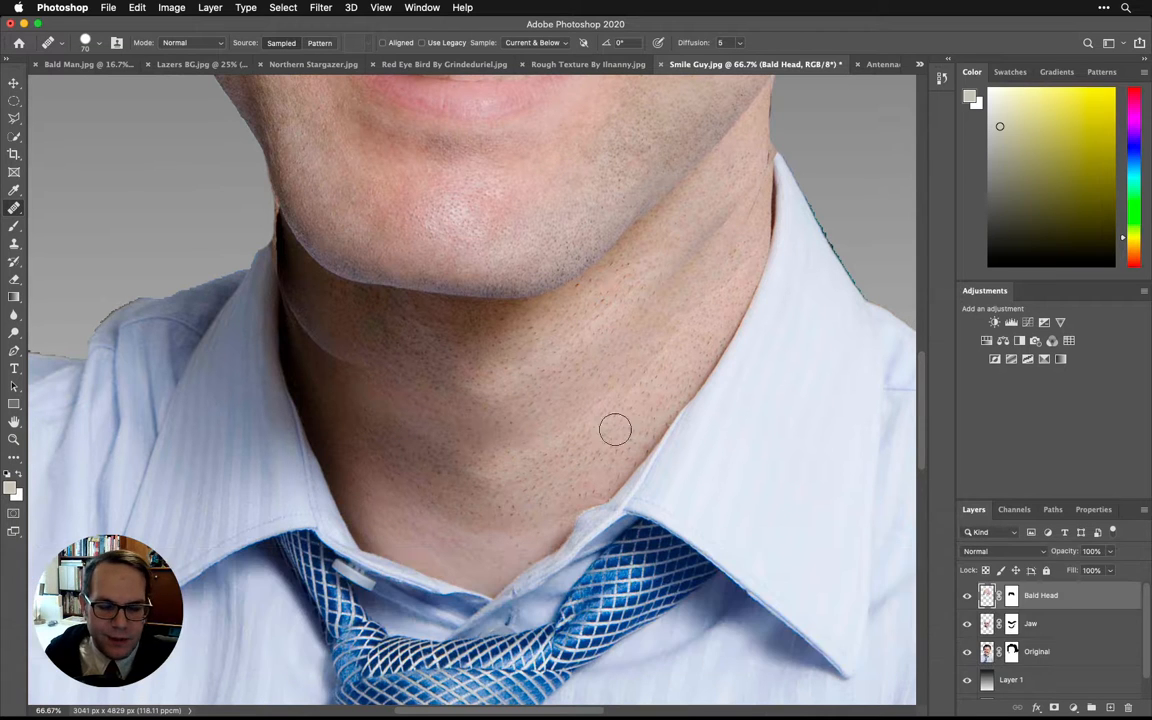
{"action": "key", "text": "space"}
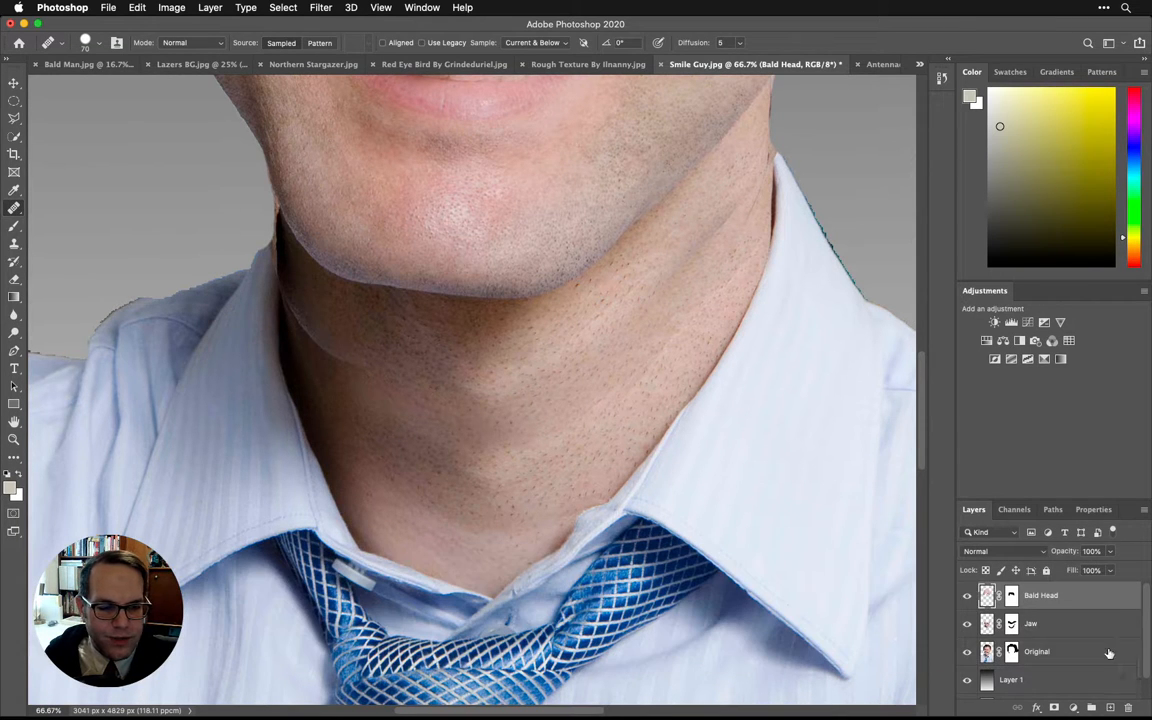
- Create an empty layer directly above the Jaw layer and name it "Neck fix"
{"action": "scroll", "coordinate": [1108, 653], "scroll_direction": "down", "scroll_amount": 2}
{"action": "scroll", "coordinate": [1071, 638], "scroll_direction": "up", "scroll_amount": 1}
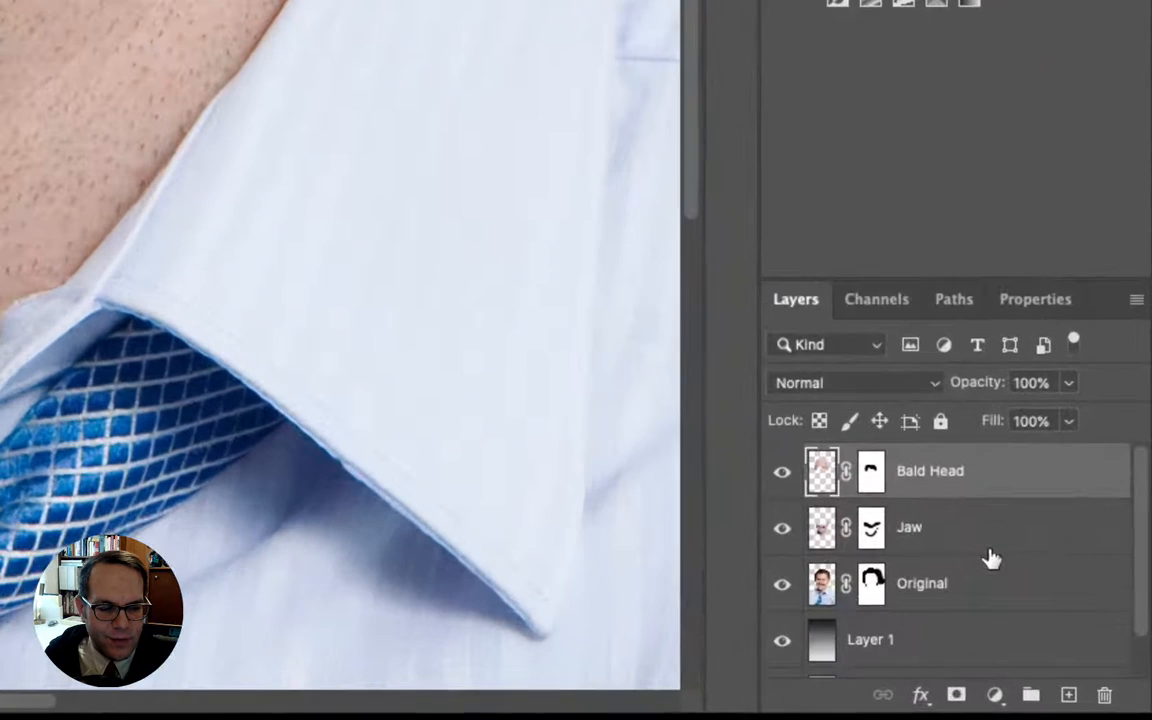
{"action": "left_click", "coordinate": [977, 535]}
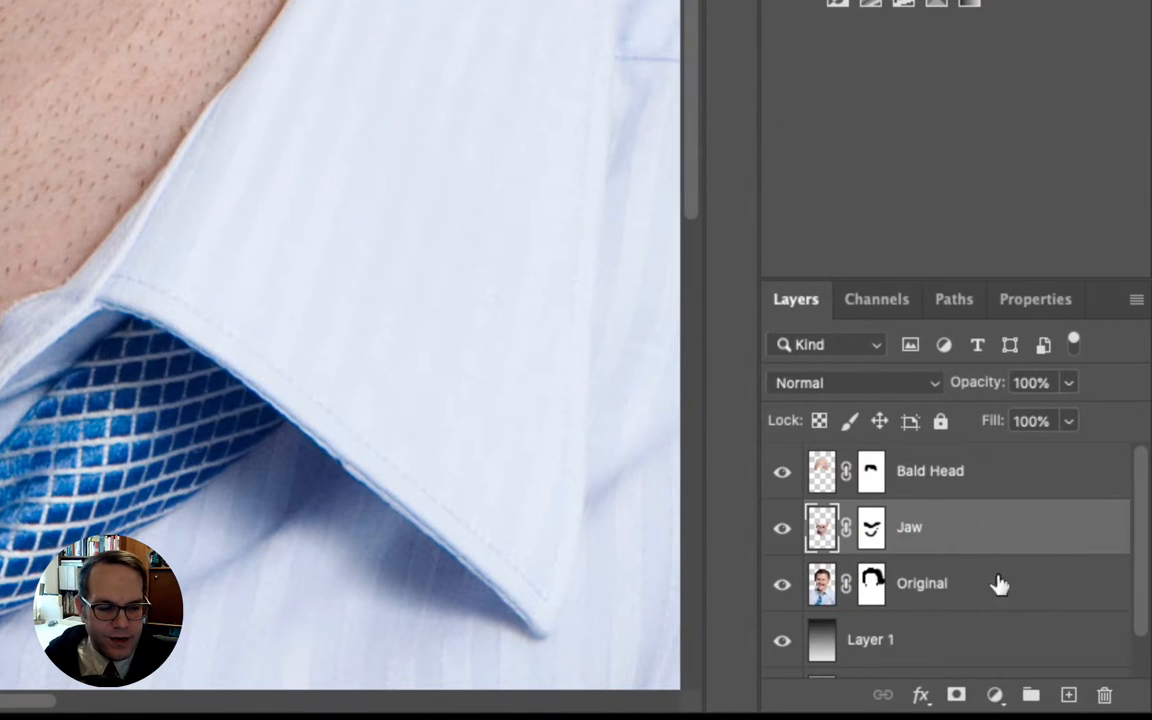
{"action": "left_click", "coordinate": [1068, 694]}
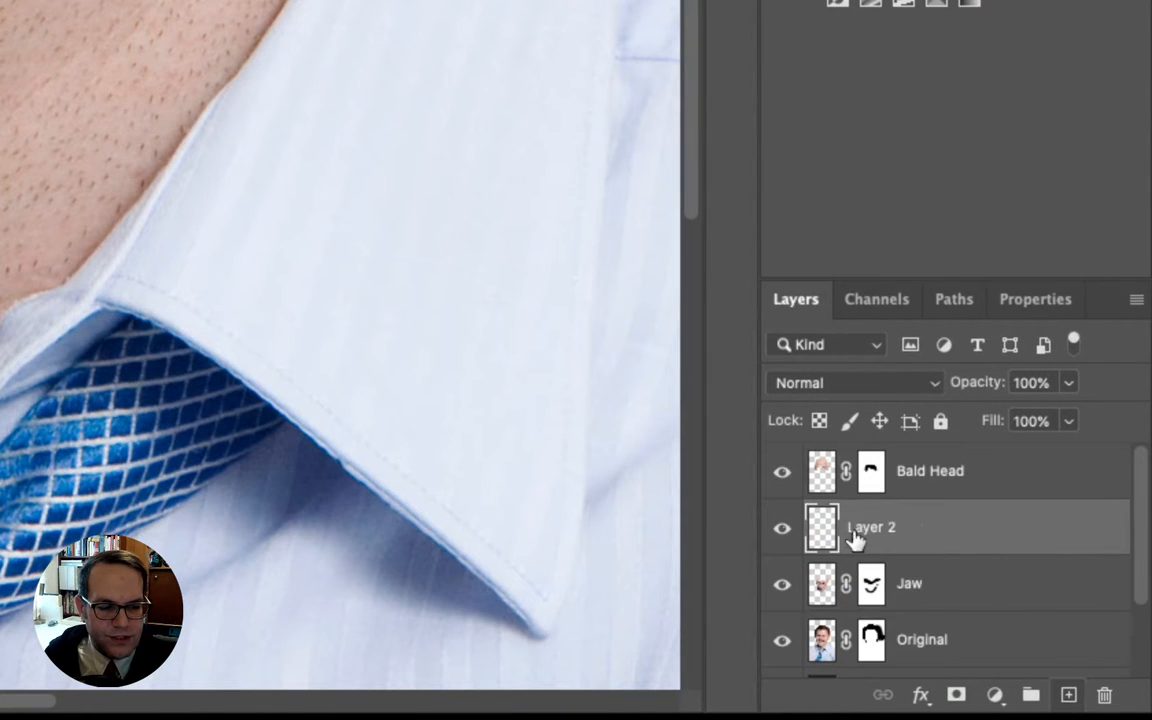
{"action": "double_click", "coordinate": [857, 530]}
{"action": "type", "text": "N"}
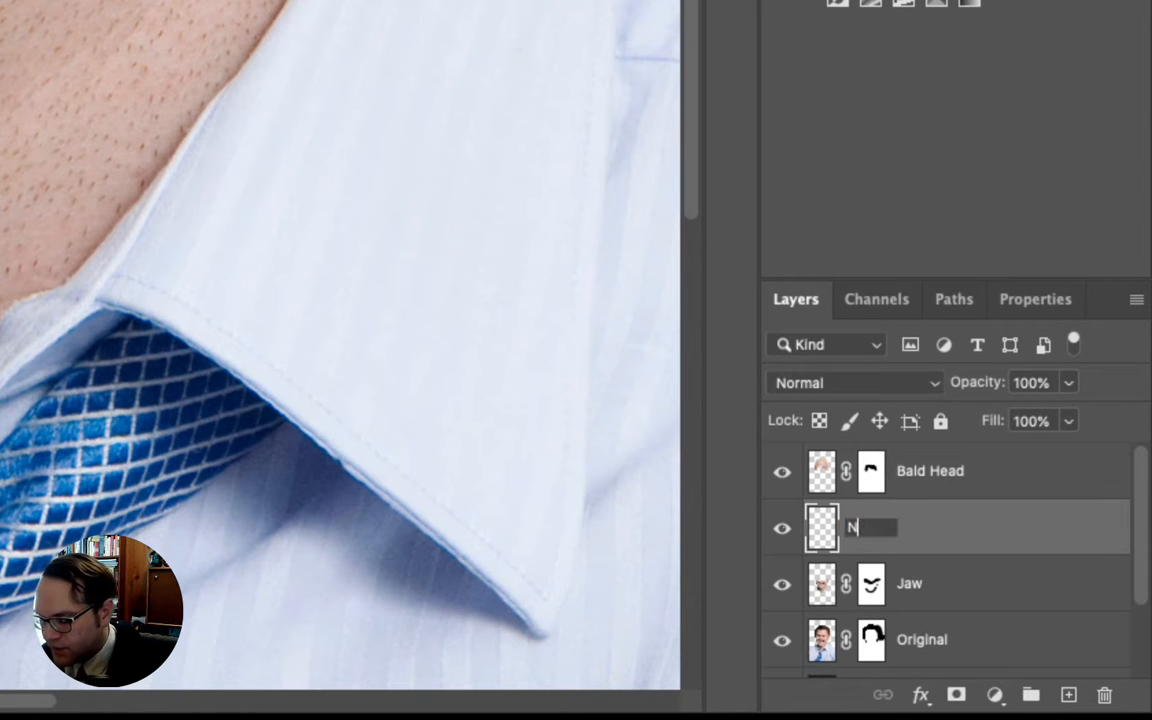
{"action": "type", "text": "eck fix"}
{"action": "key", "text": "Return"}
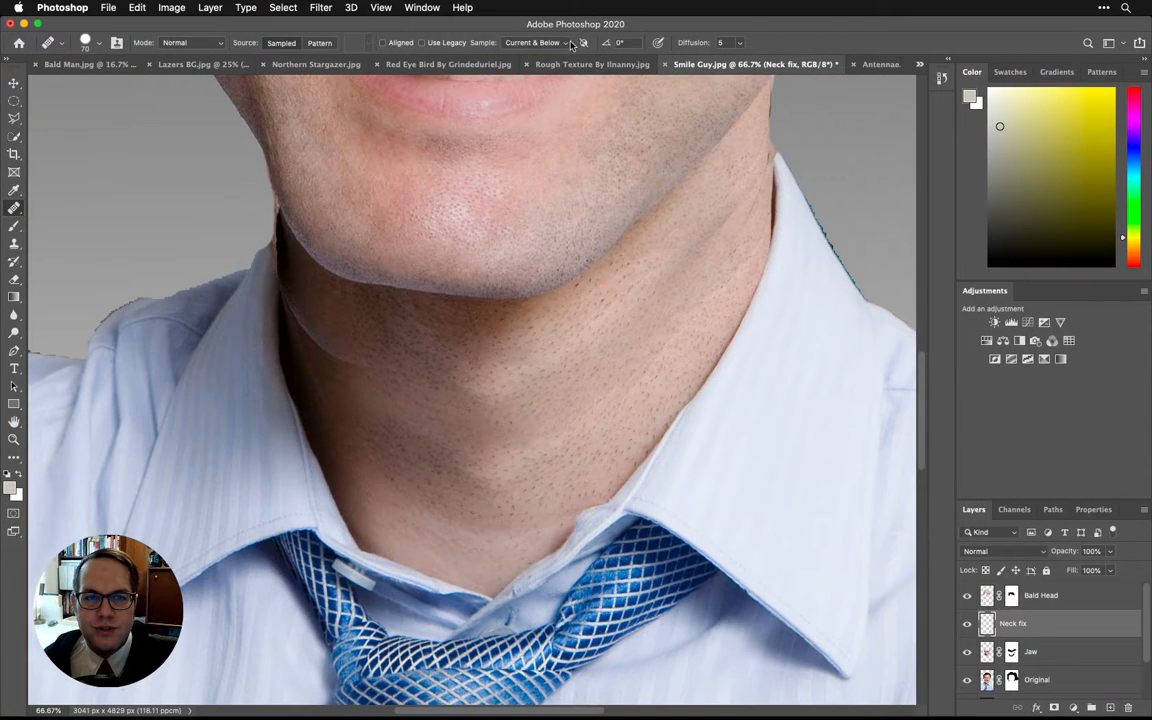
- Switch the Healing Brush sampling to Current Layer and return it to Current & Below
{"action": "left_click", "coordinate": [569, 43]}
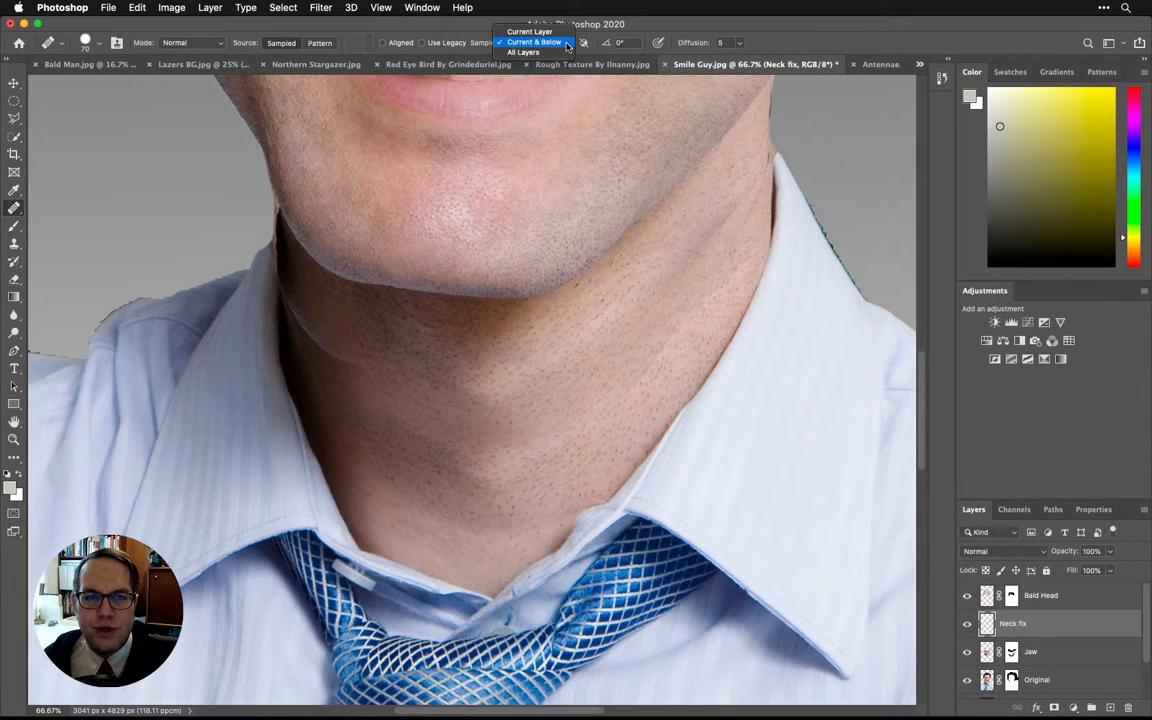
{"action": "left_click", "coordinate": [561, 35]}
{"action": "left_click", "coordinate": [559, 43]}
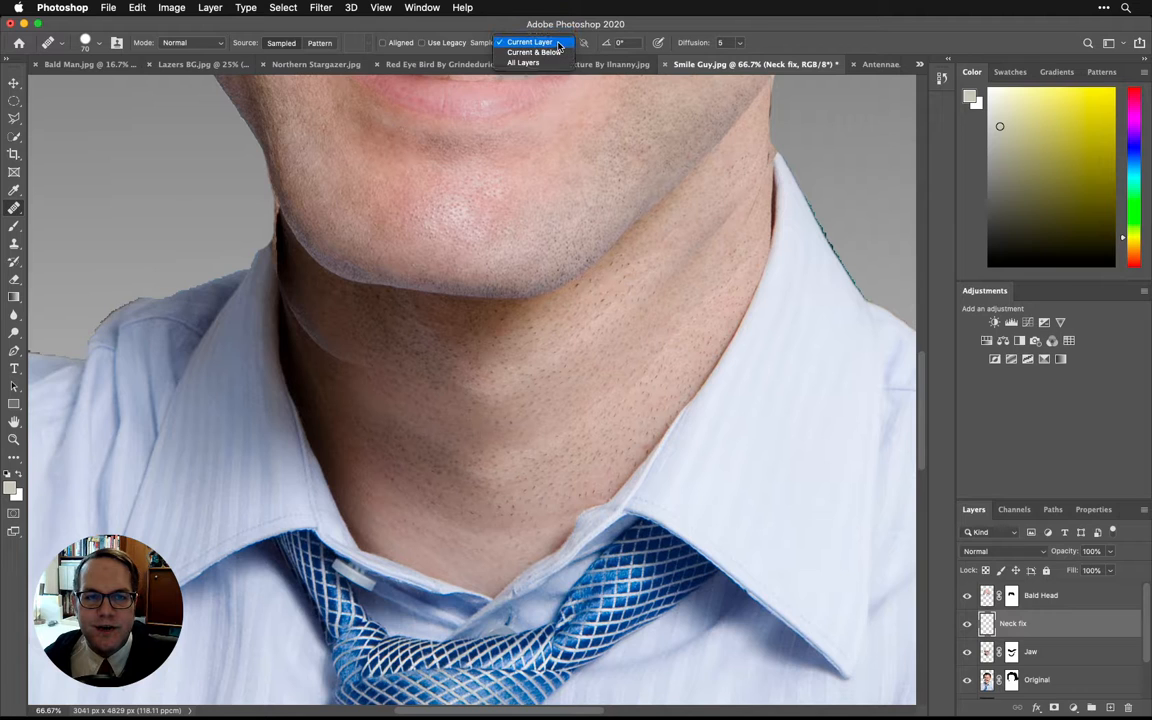
{"action": "left_click", "coordinate": [557, 52]}
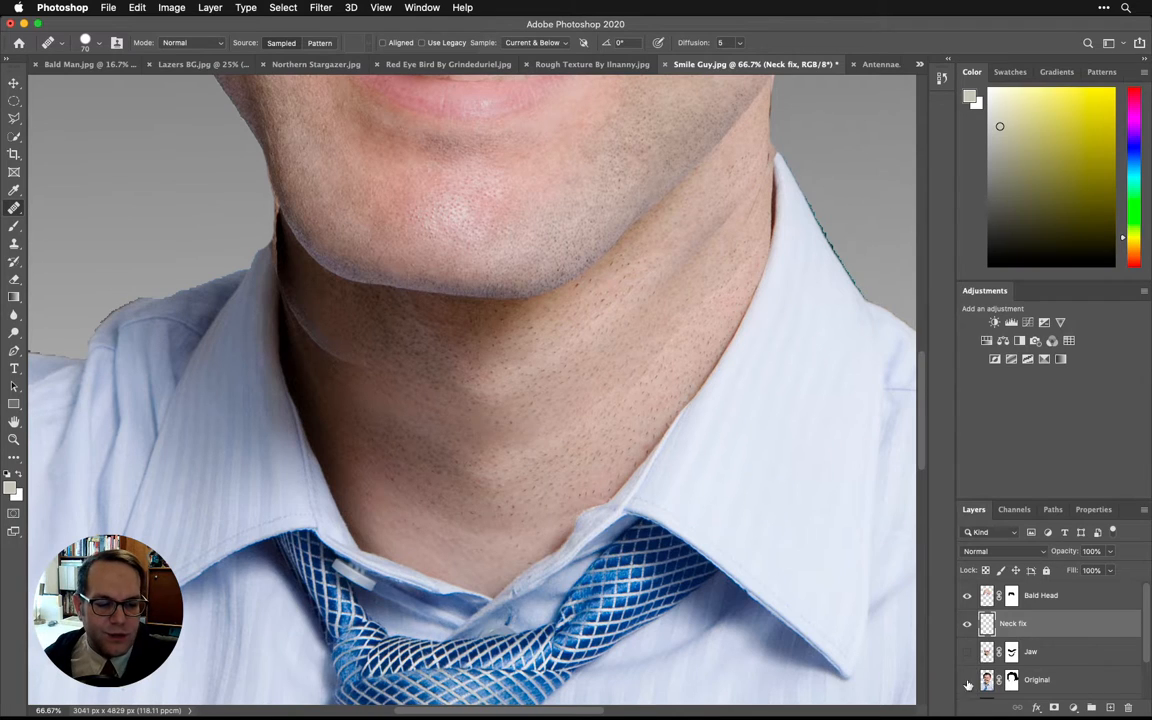
- Hide the layers beneath Neck fix to inspect that layer on its own, show them all again, and keep Neck fix active
{"action": "left_click_drag", "start_coordinate": [968, 685], "coordinate": [967, 716]}
{"action": "left_click", "coordinate": [968, 718]}
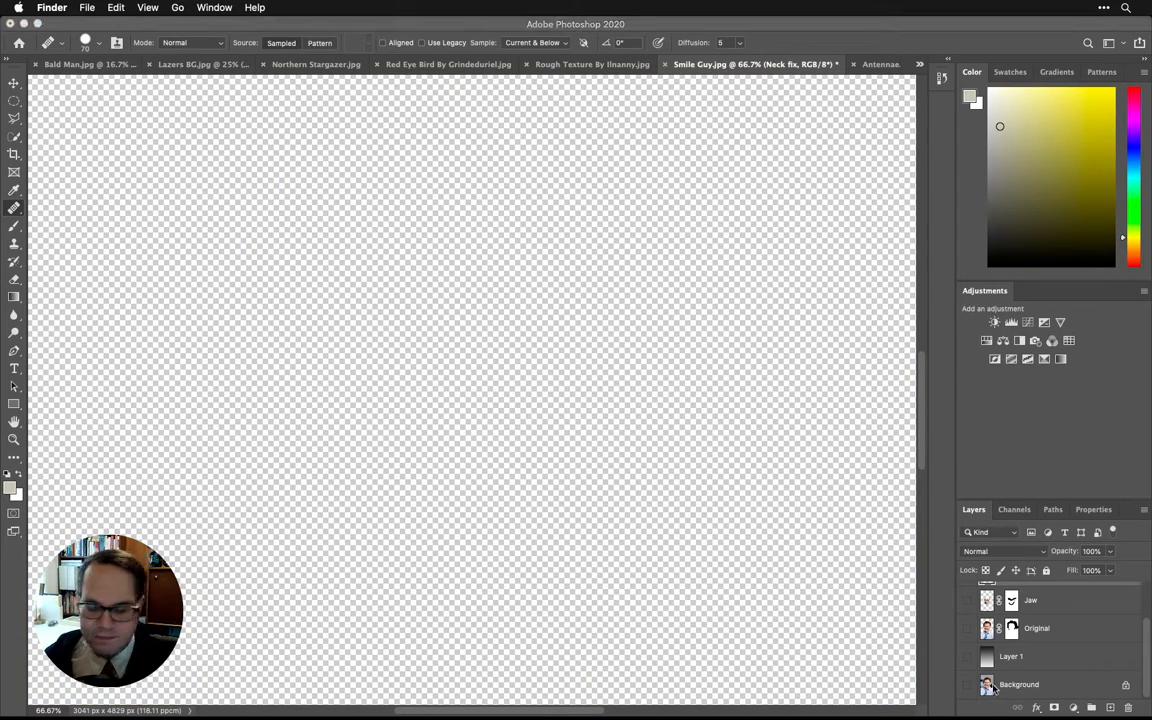
{"action": "left_click", "coordinate": [968, 656]}
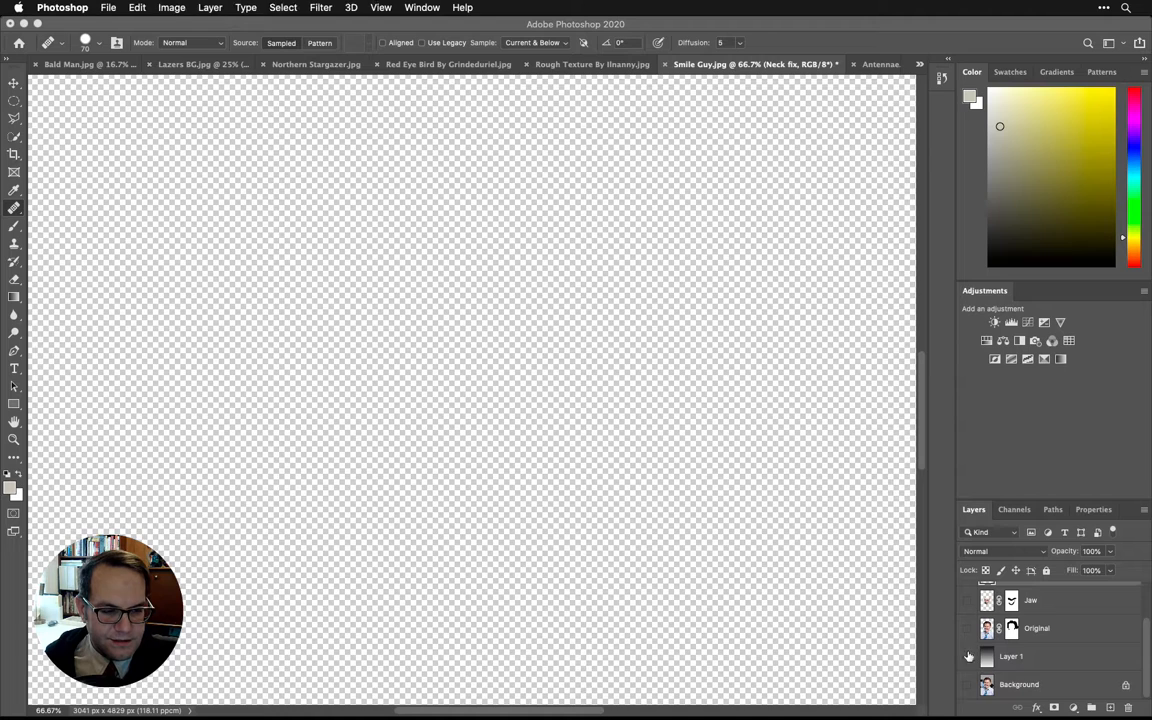
{"action": "left_click_drag", "start_coordinate": [968, 656], "coordinate": [970, 693]}
{"action": "left_click", "coordinate": [968, 680]}
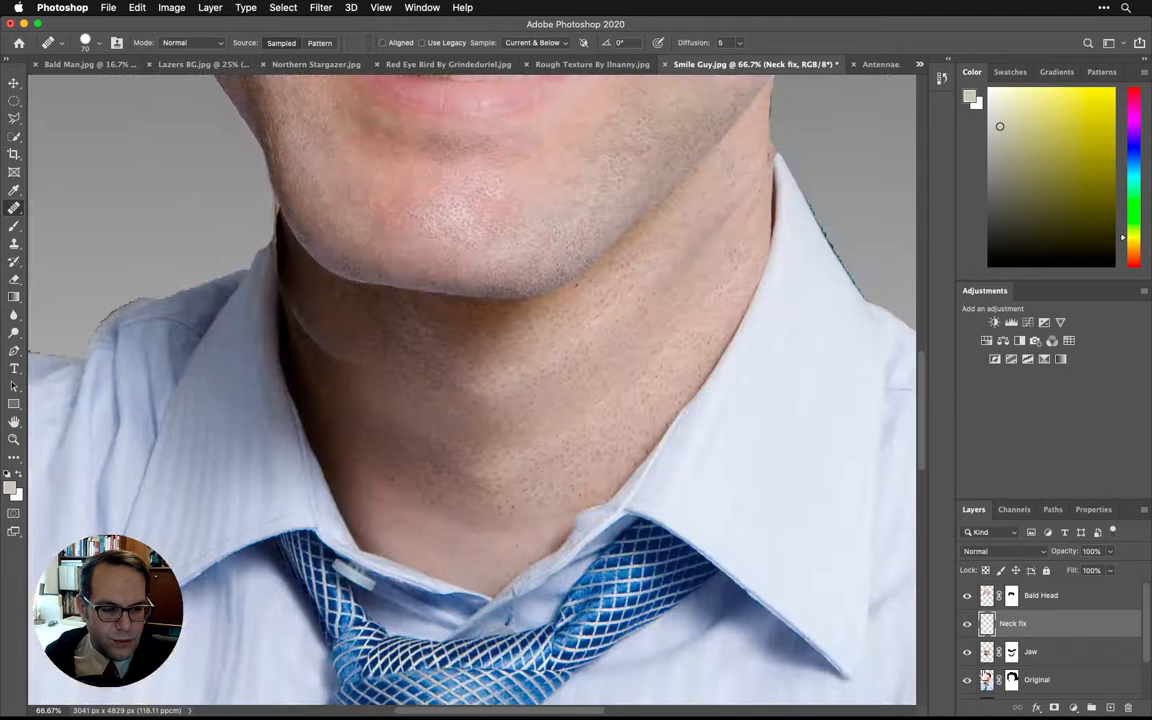
{"action": "left_click", "coordinate": [1029, 654]}
{"action": "scroll", "coordinate": [1043, 650], "scroll_direction": "down", "scroll_amount": 1}
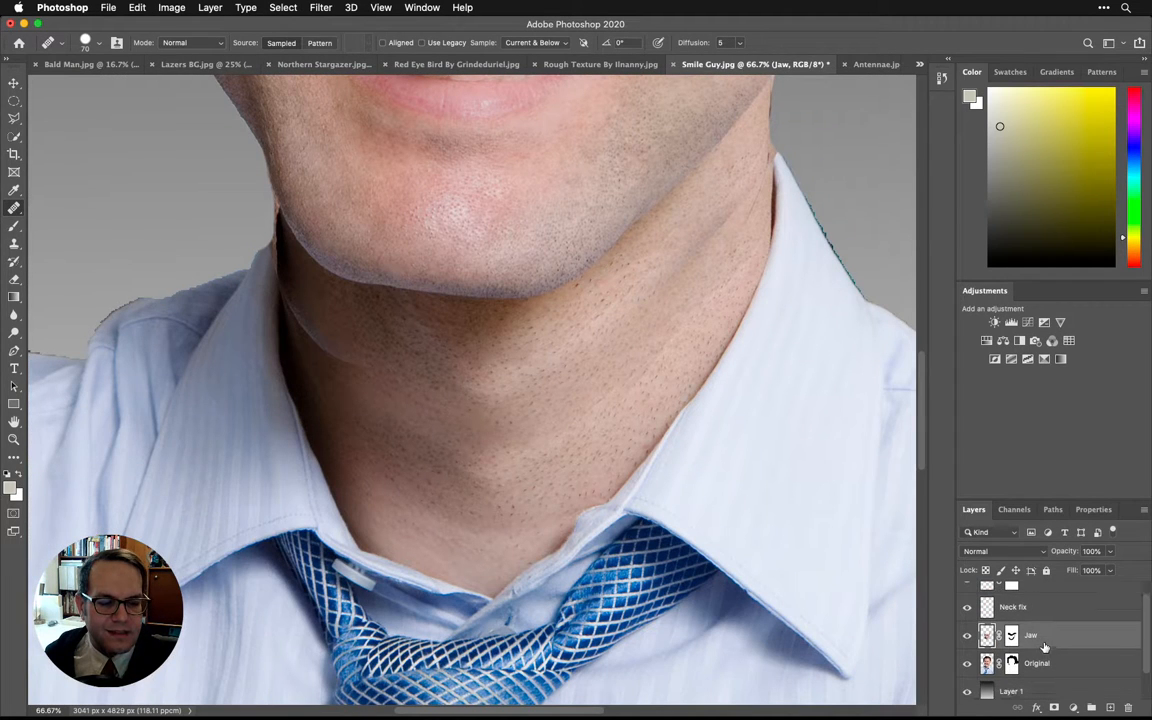
{"action": "left_click", "coordinate": [1031, 611]}
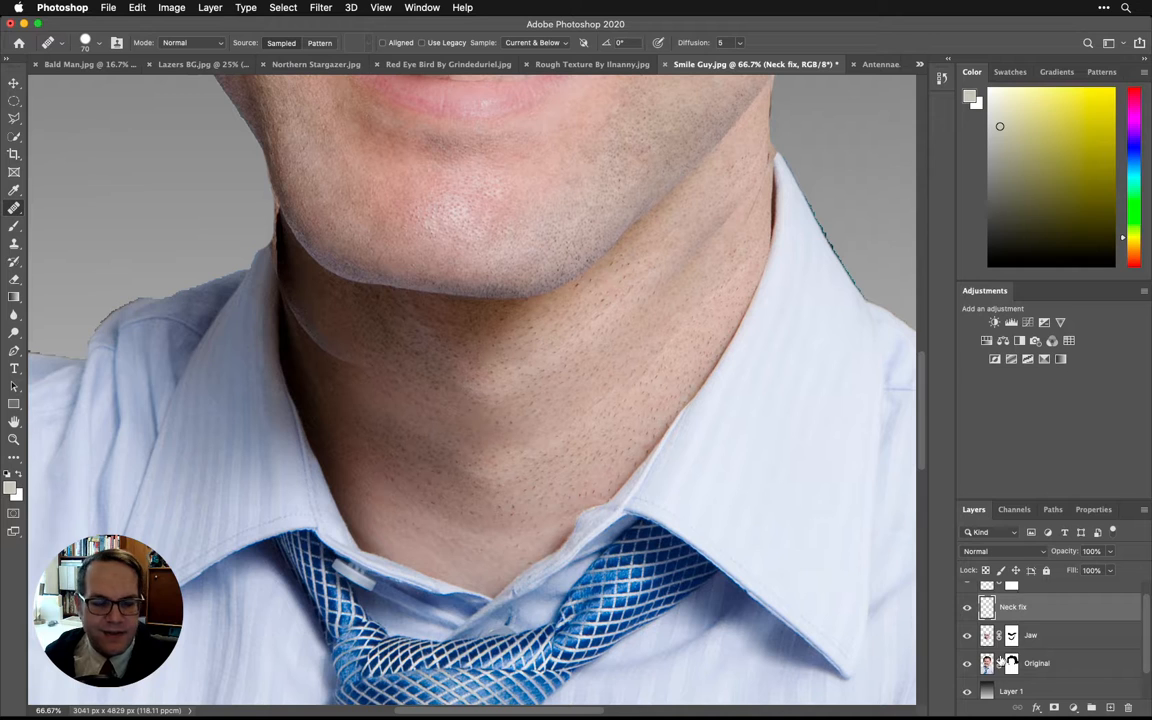
- Set the Healing Brush sampling to Current Layer and try sampling chin skin while on the Neck fix layer
{"action": "left_click", "coordinate": [550, 43]}
{"action": "left_click", "coordinate": [530, 31]}
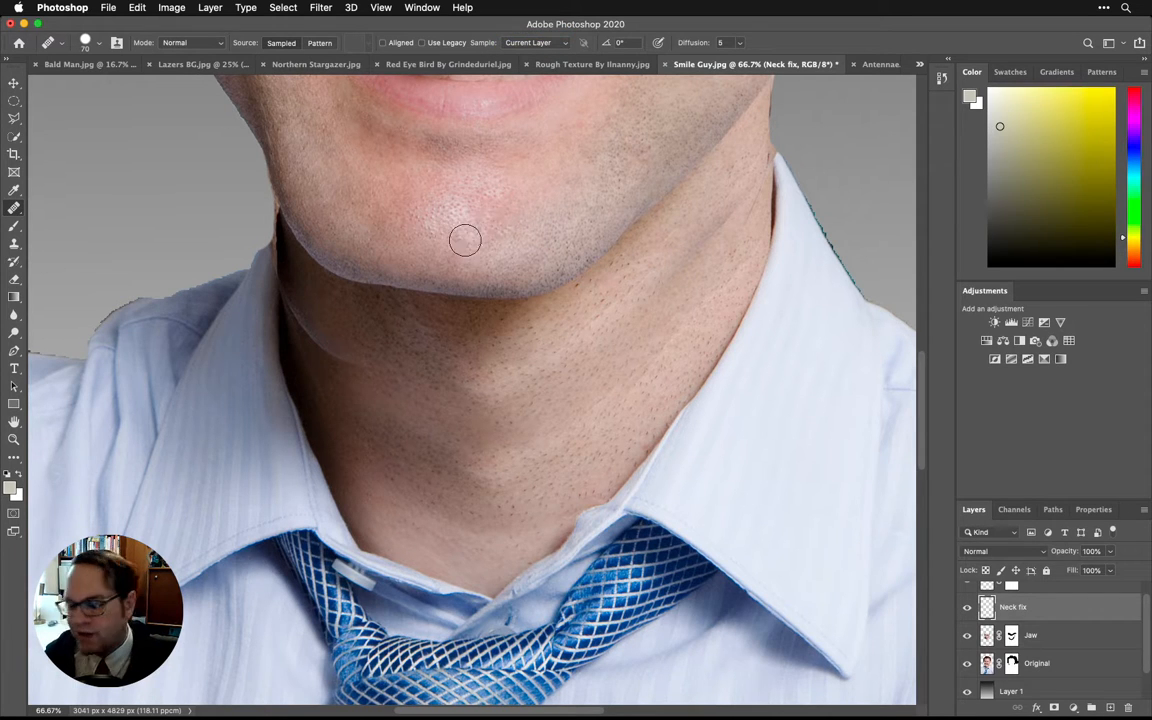
{"action": "key", "text": "alt"}
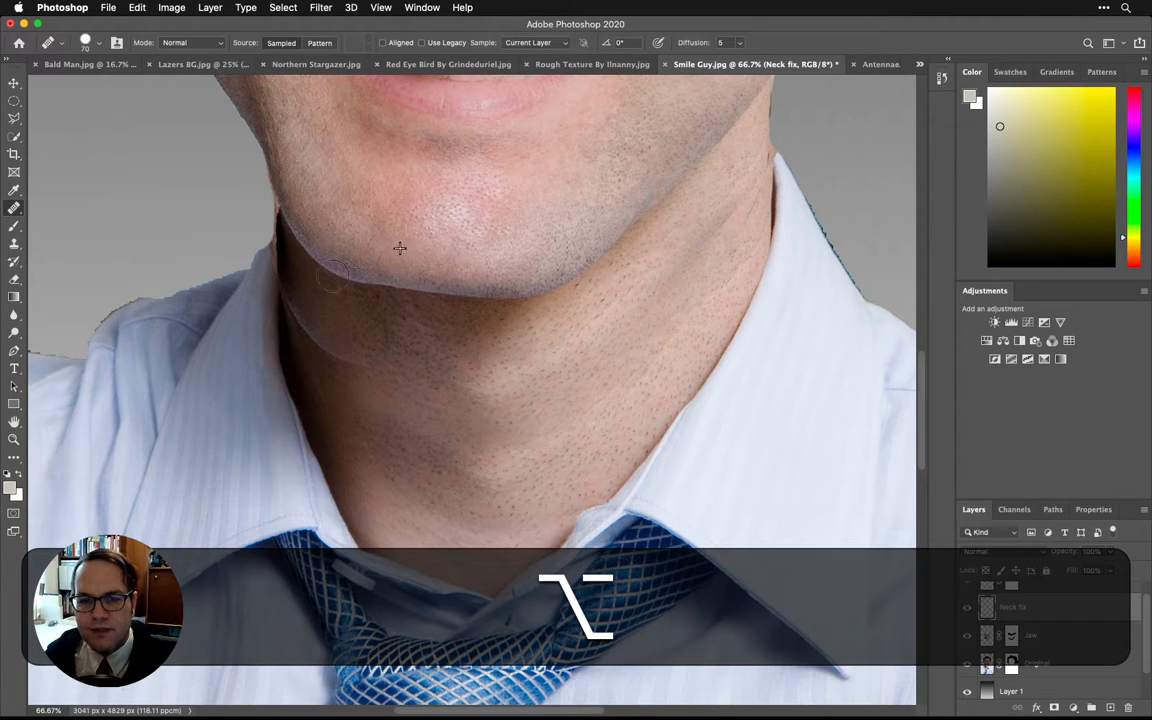
{"action": "left_click", "coordinate": [399, 248], "text": "alt"}
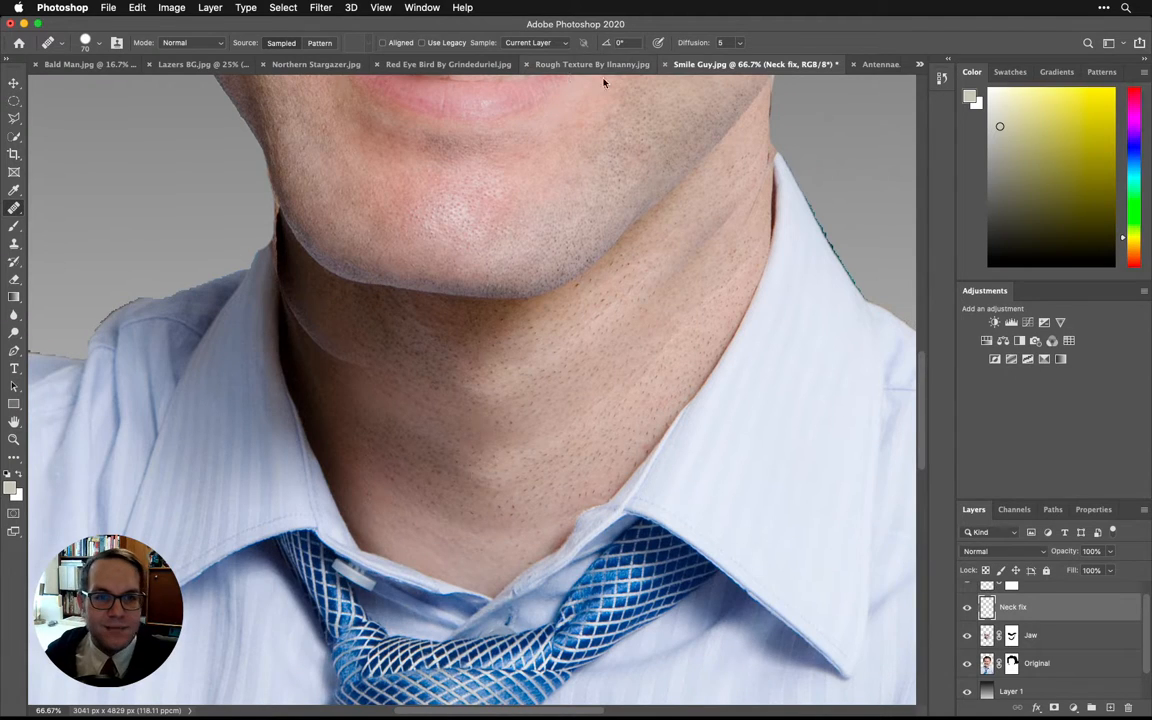
- Hide all the other layers once more to check the content of Neck fix, and restore their visibility
{"action": "scroll", "coordinate": [966, 667], "scroll_direction": "down", "scroll_amount": 2}
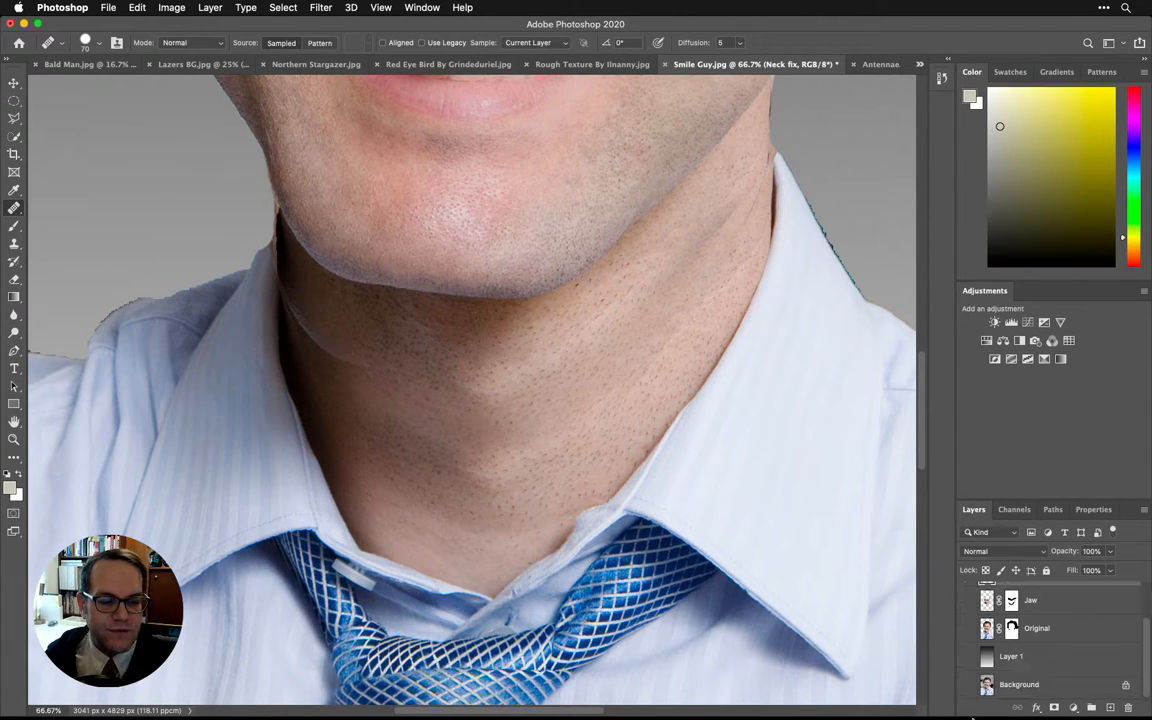
{"action": "left_click", "coordinate": [967, 685], "text": "alt"}
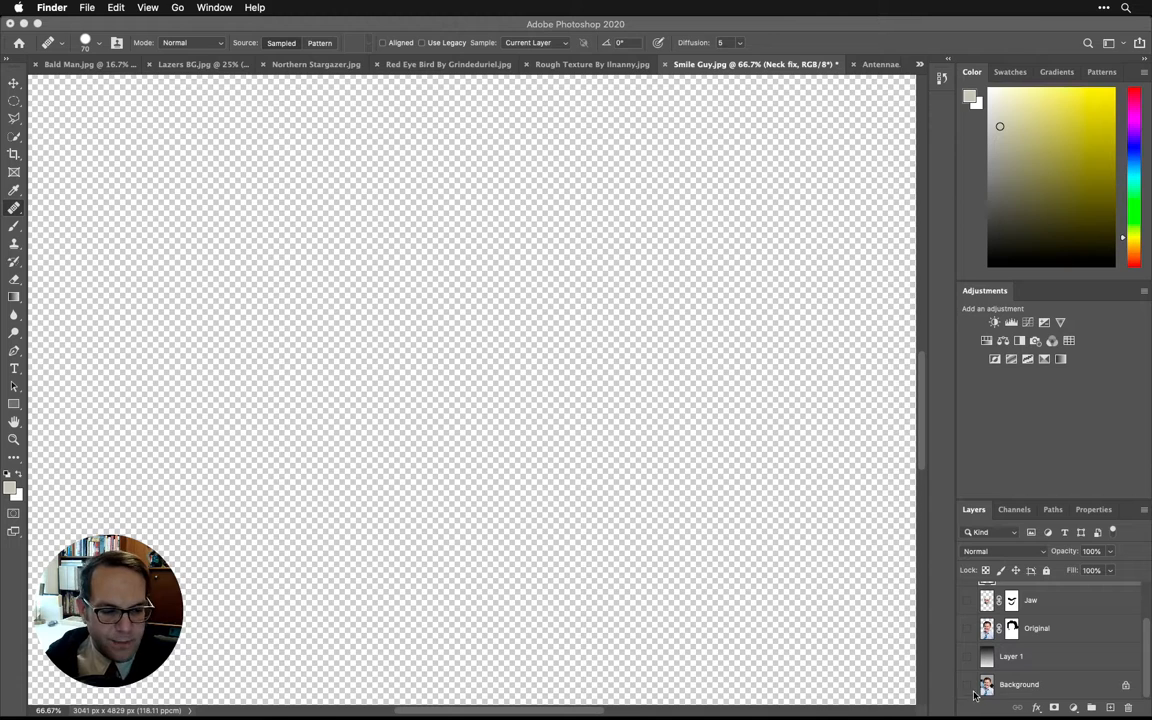
{"action": "left_click_drag", "start_coordinate": [967, 687], "coordinate": [968, 587]}
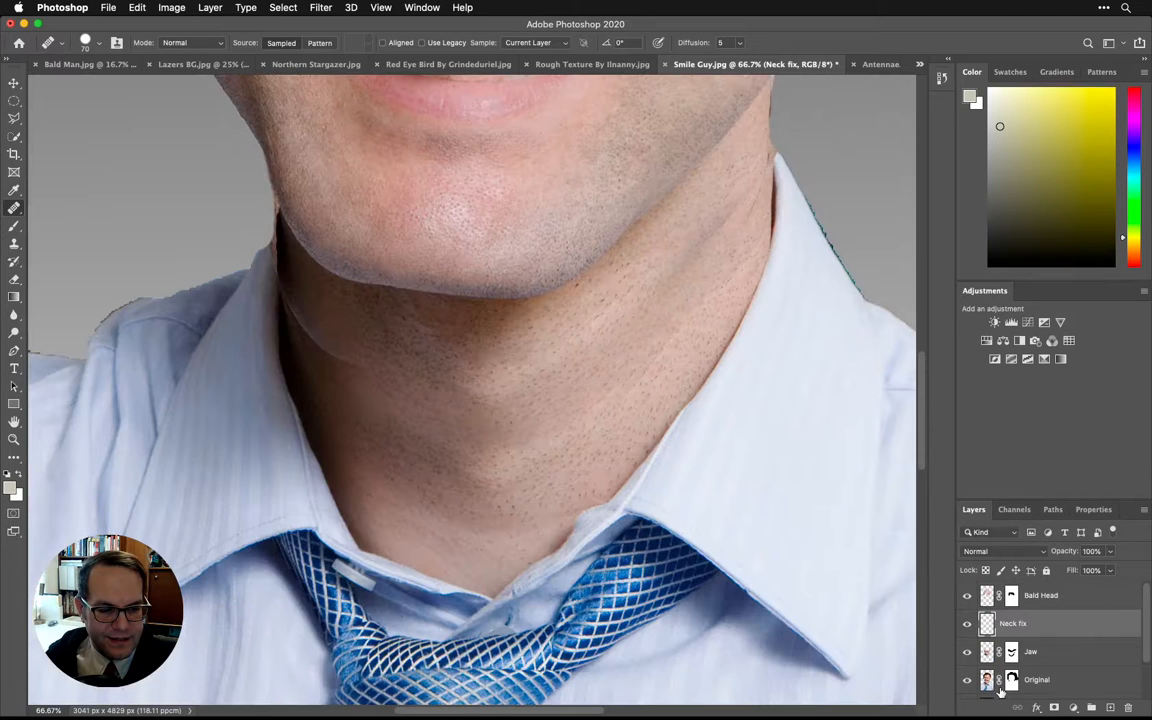
{"action": "scroll", "coordinate": [1031, 630], "scroll_direction": "up", "scroll_amount": 1}
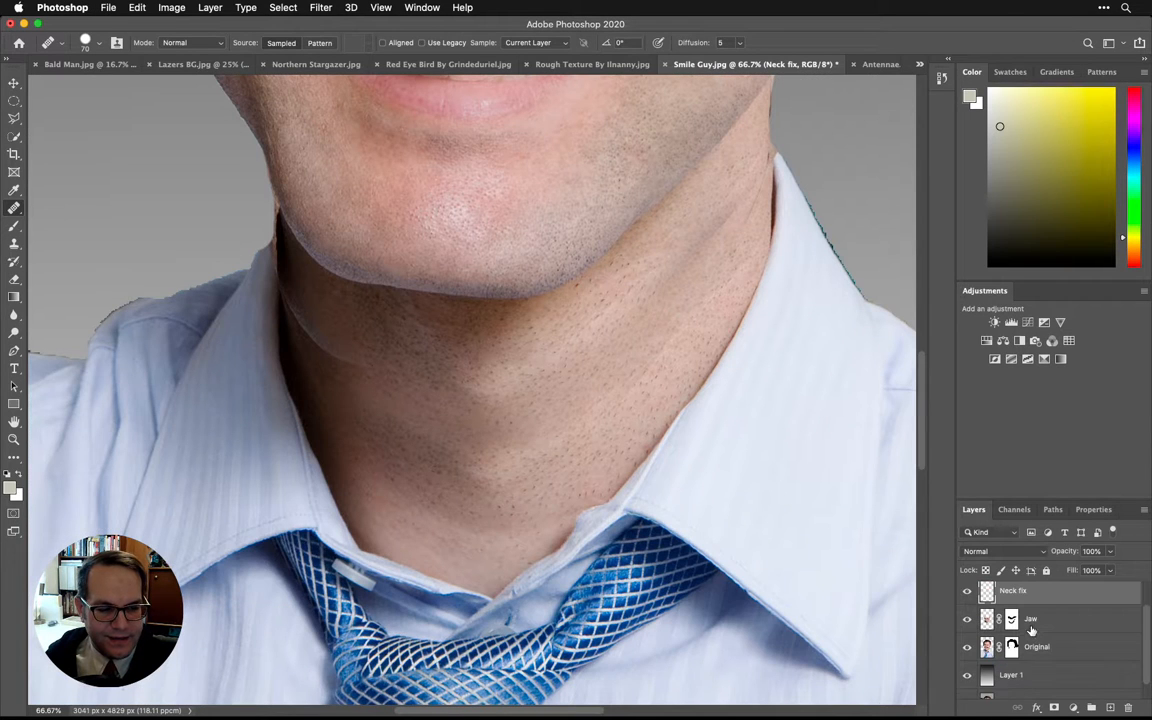
- Set the Healing Brush sampling to Current & Below, sample nearby neck skin and heal the old jawline crease beneath the chin onto Neck fix
{"action": "left_click", "coordinate": [566, 46]}
{"action": "left_click", "coordinate": [530, 53]}
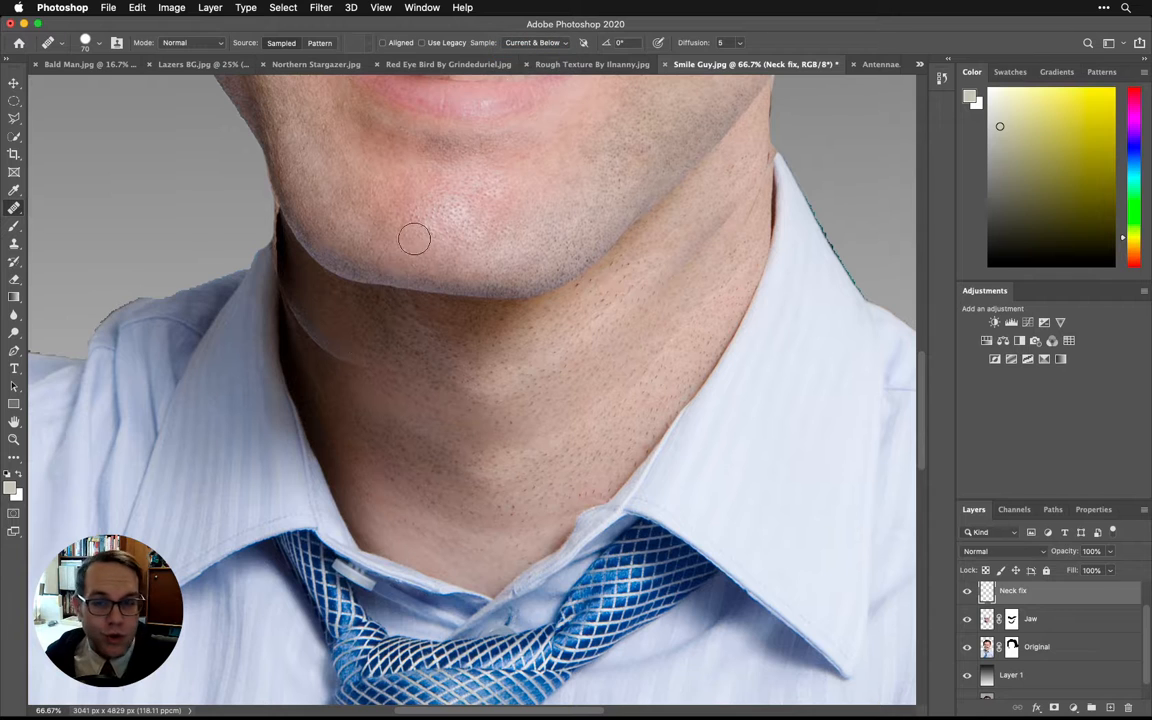
{"action": "left_click", "coordinate": [414, 239], "text": "alt"}
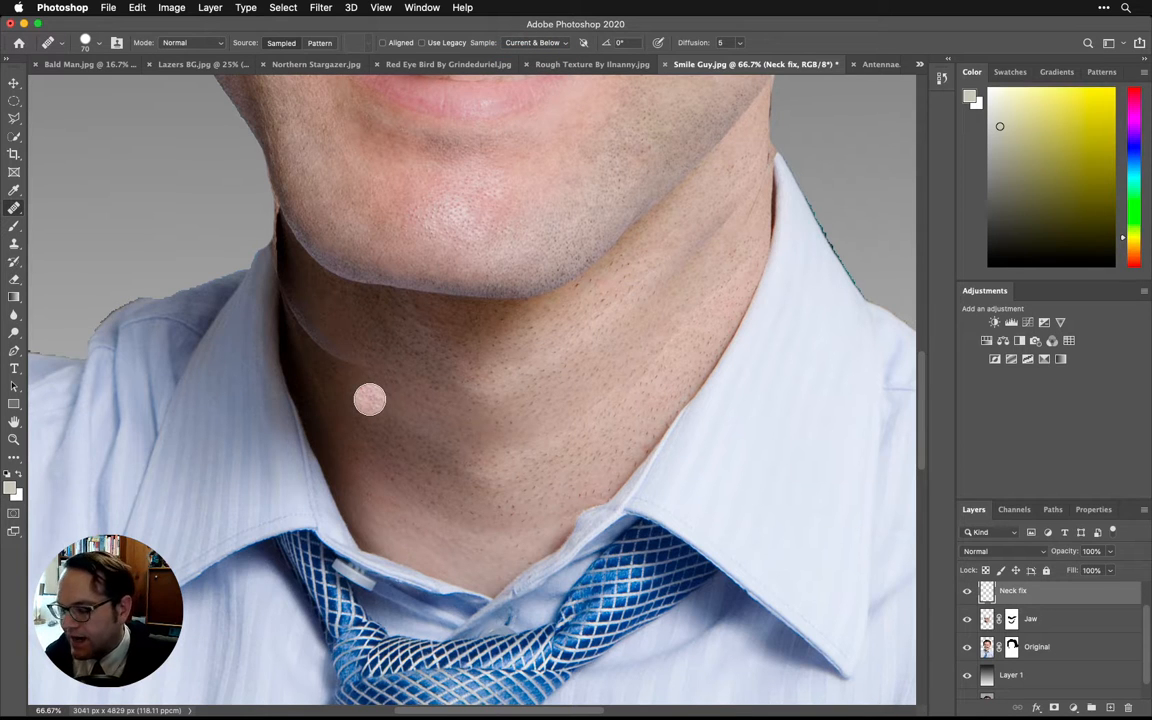
{"action": "key", "text": "alt"}
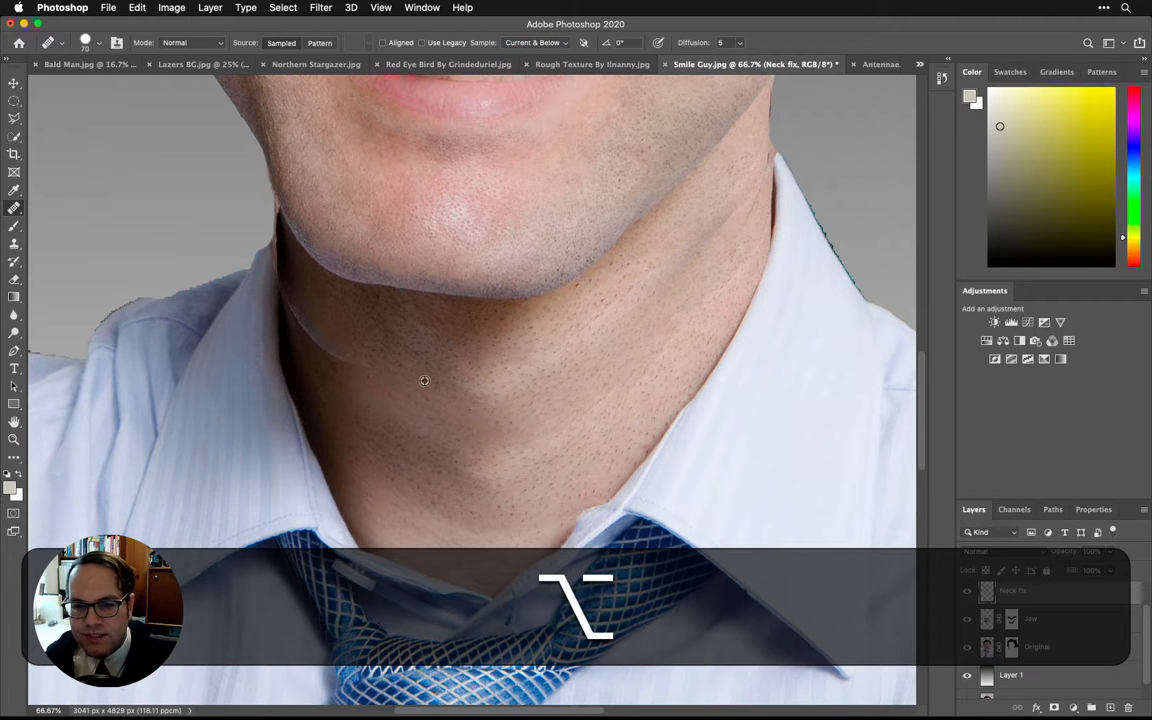
{"action": "left_click", "coordinate": [425, 381], "text": "alt"}
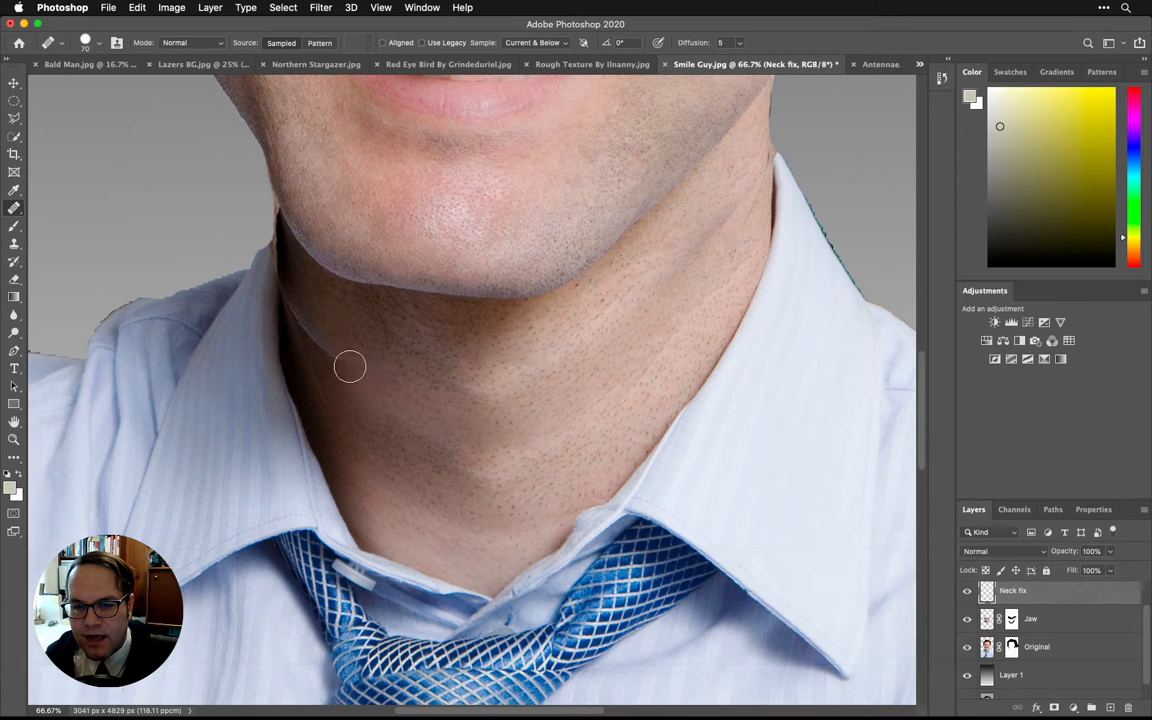
{"action": "left_click_drag", "start_coordinate": [350, 366], "coordinate": [274, 274]}
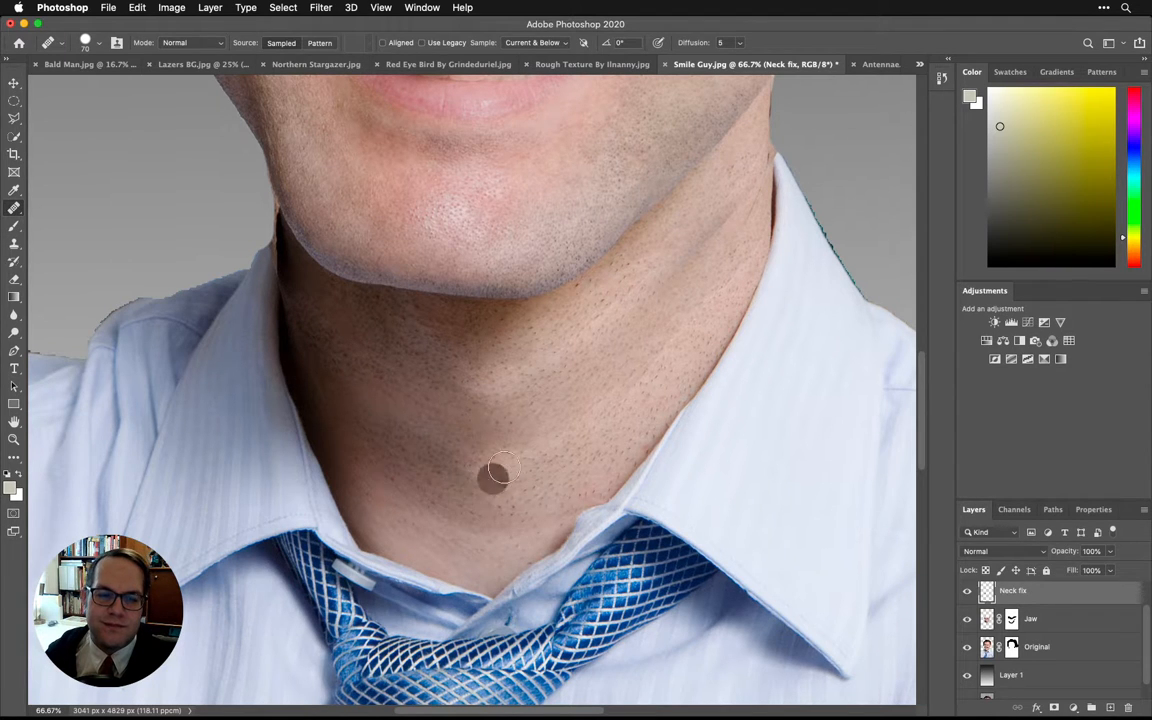
- Target the Original layer's mask and prepare a soft black Brush at 90 px size and 0% hardness
{"action": "key", "text": "space"}
{"action": "left_click_drag", "start_coordinate": [537, 391], "coordinate": [643, 392]}
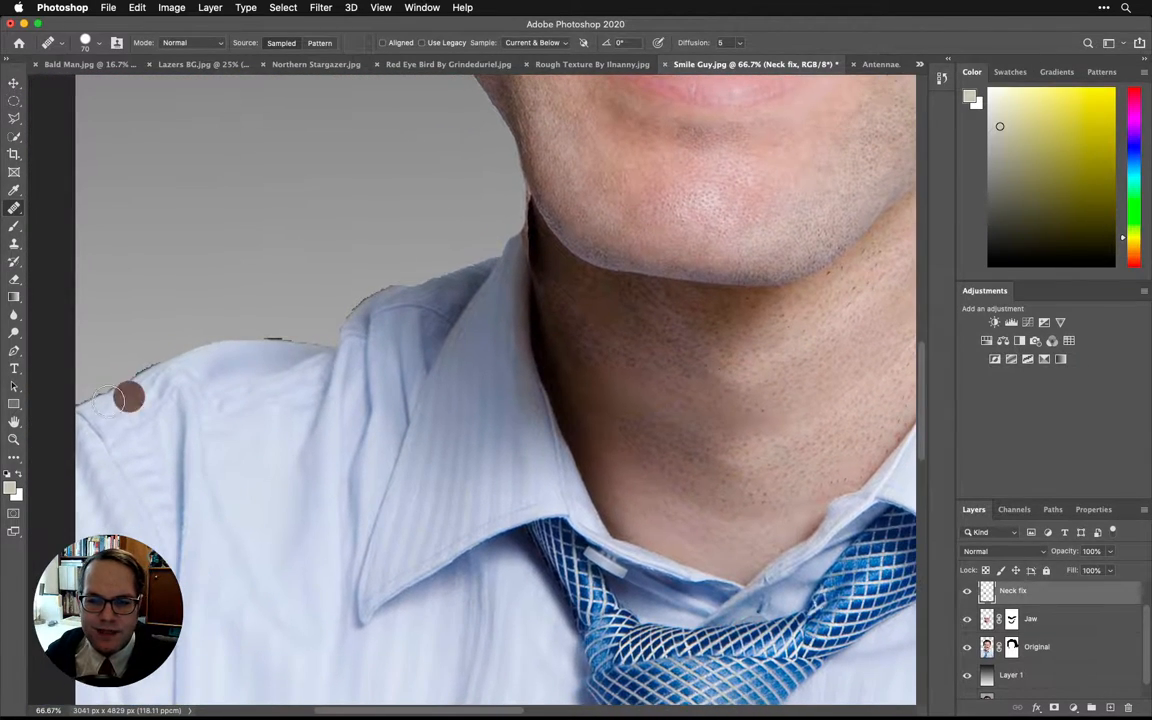
{"action": "left_click", "coordinate": [1064, 657]}
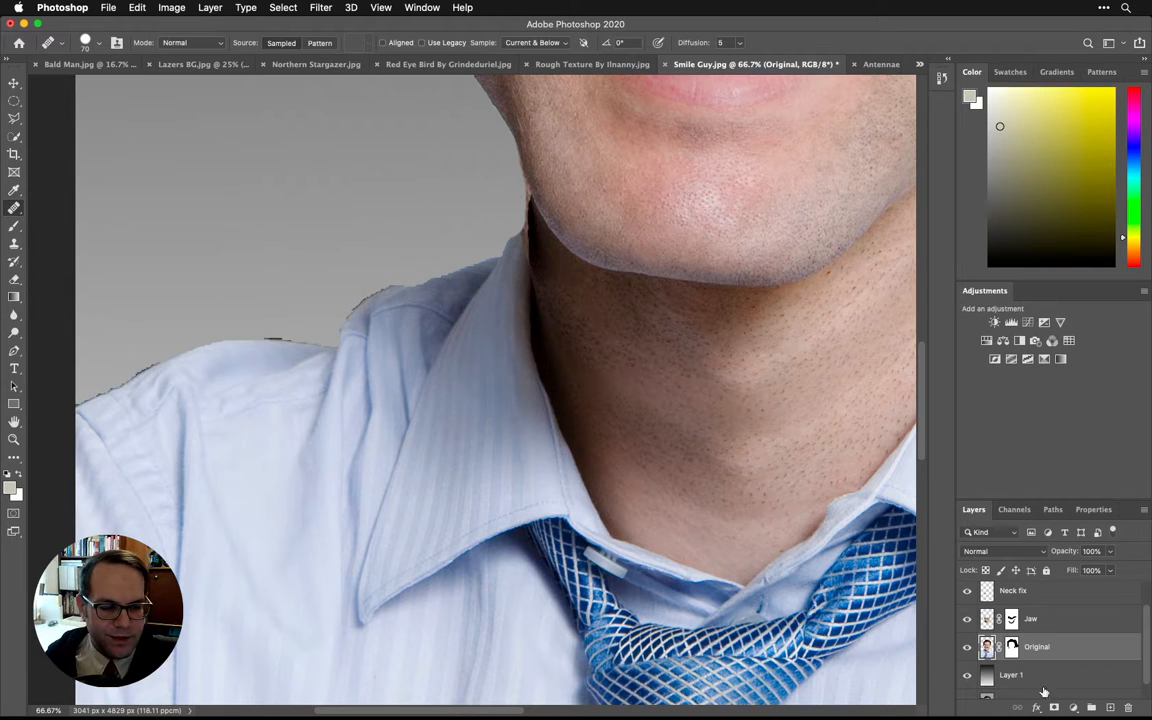
{"action": "left_click", "coordinate": [1012, 647]}
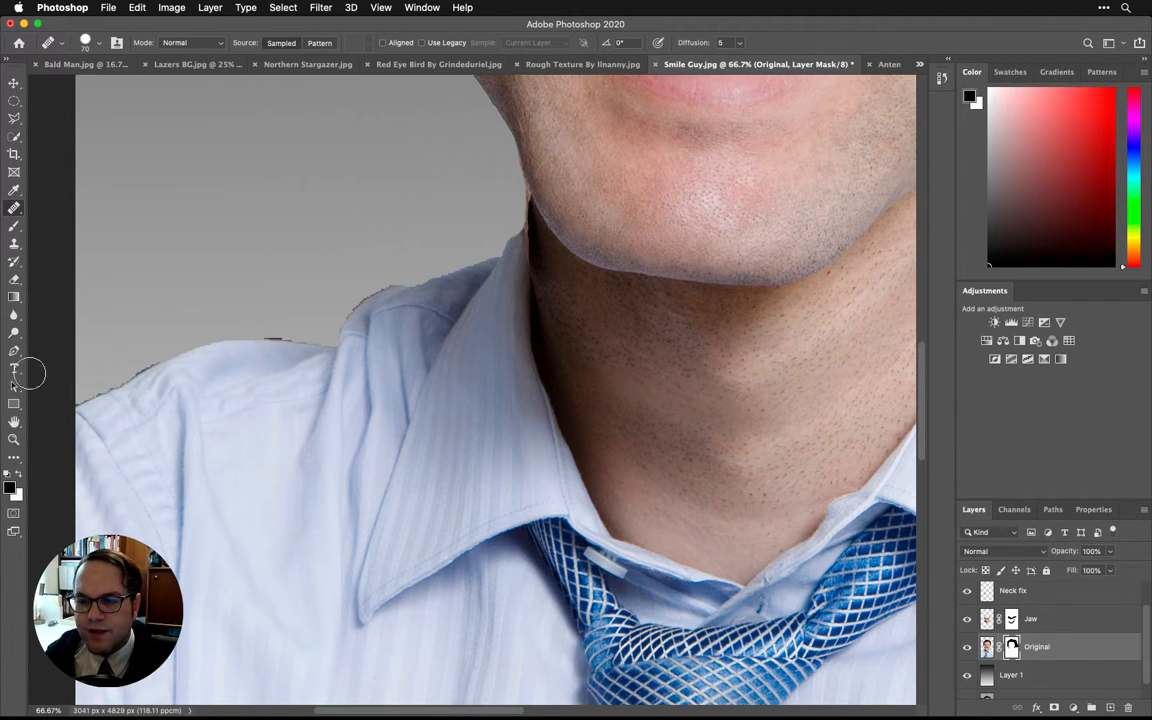
{"action": "left_click", "coordinate": [12, 488]}
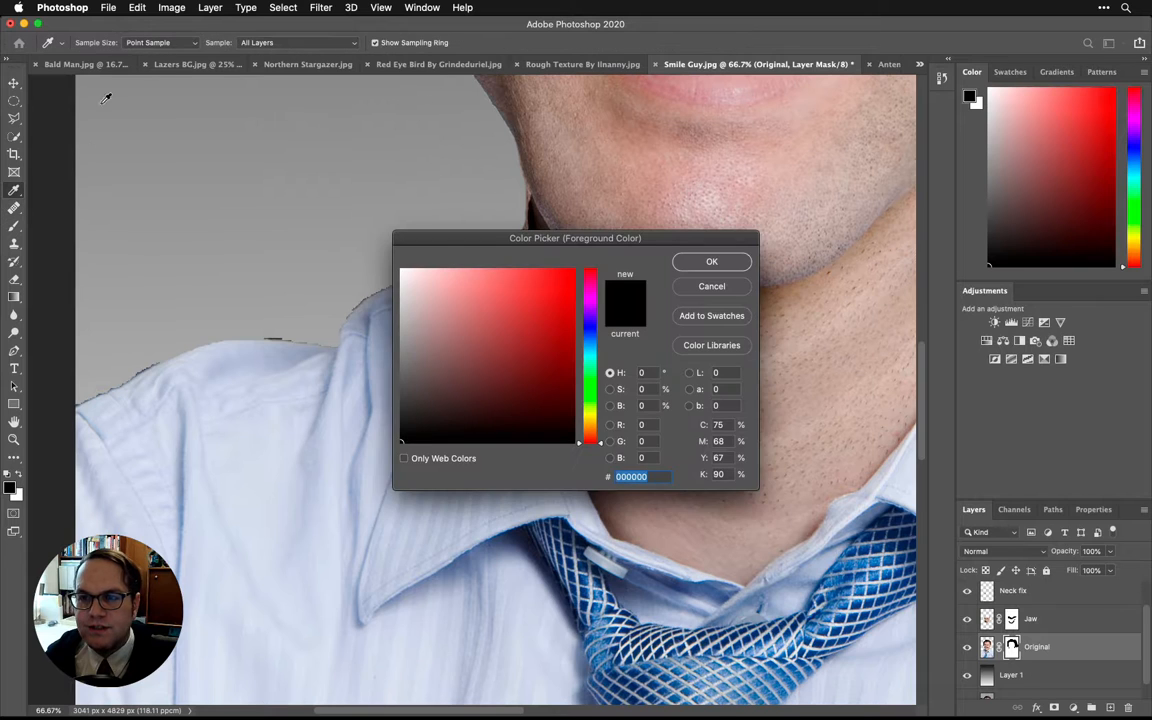
{"action": "left_click", "coordinate": [711, 262]}
{"action": "key", "text": "j"}
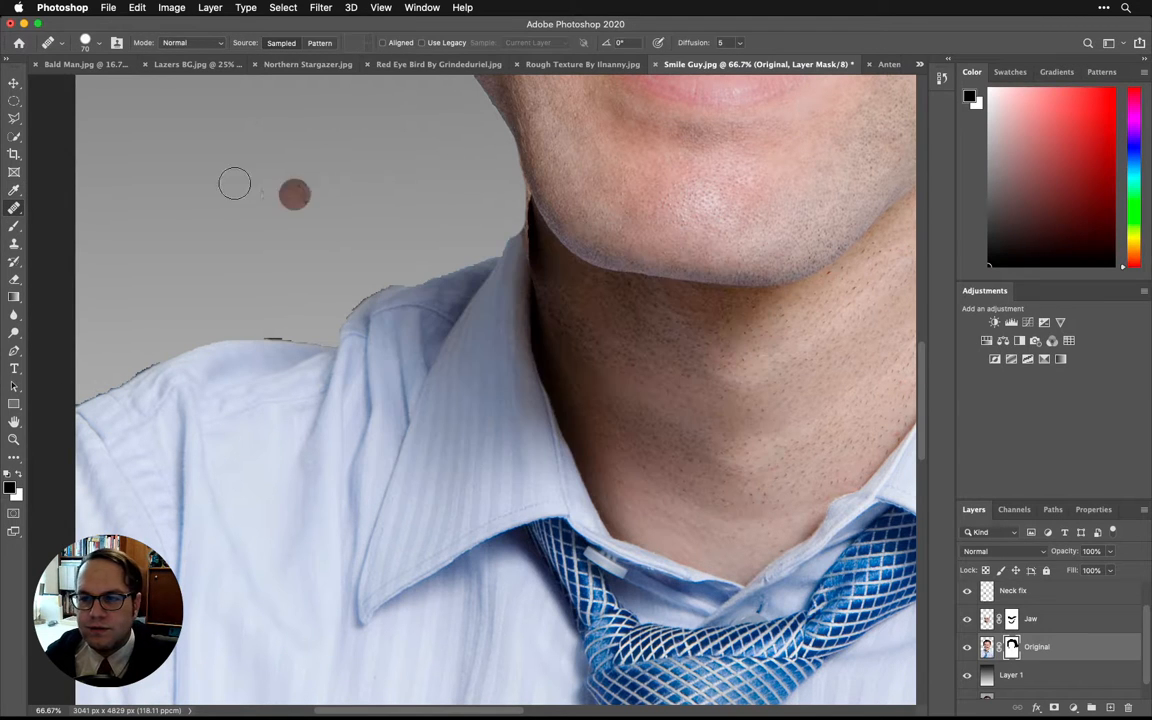
{"action": "key", "text": "b"}
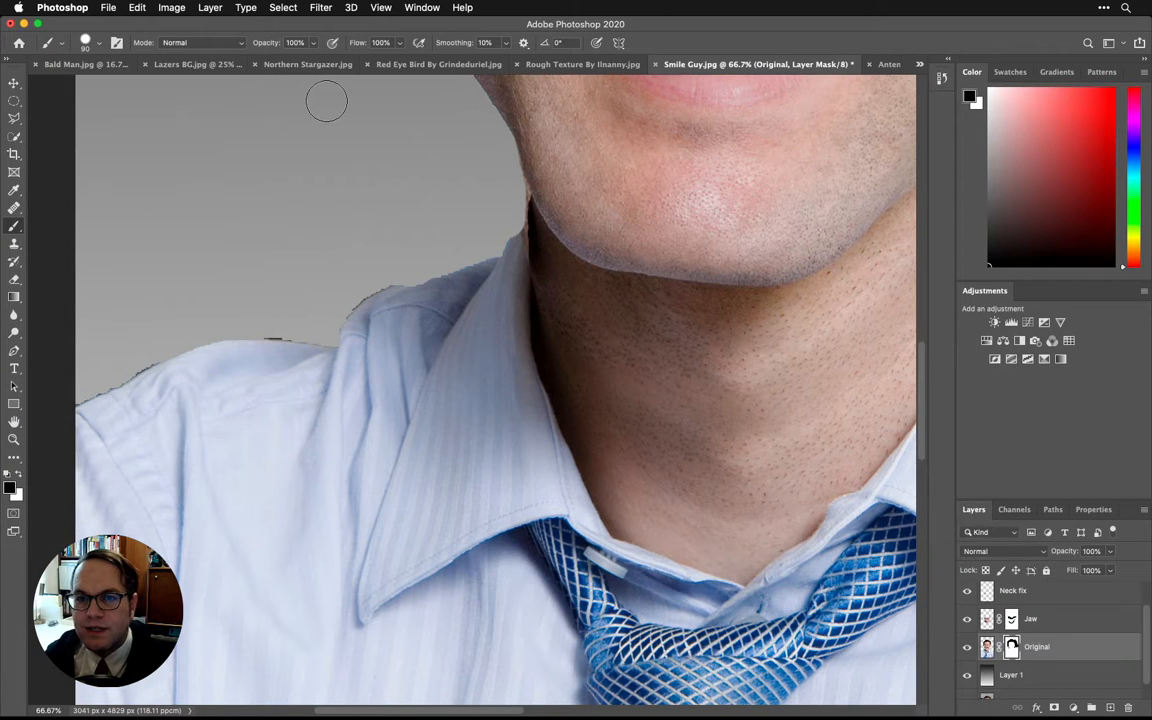
{"action": "left_click", "coordinate": [94, 44]}
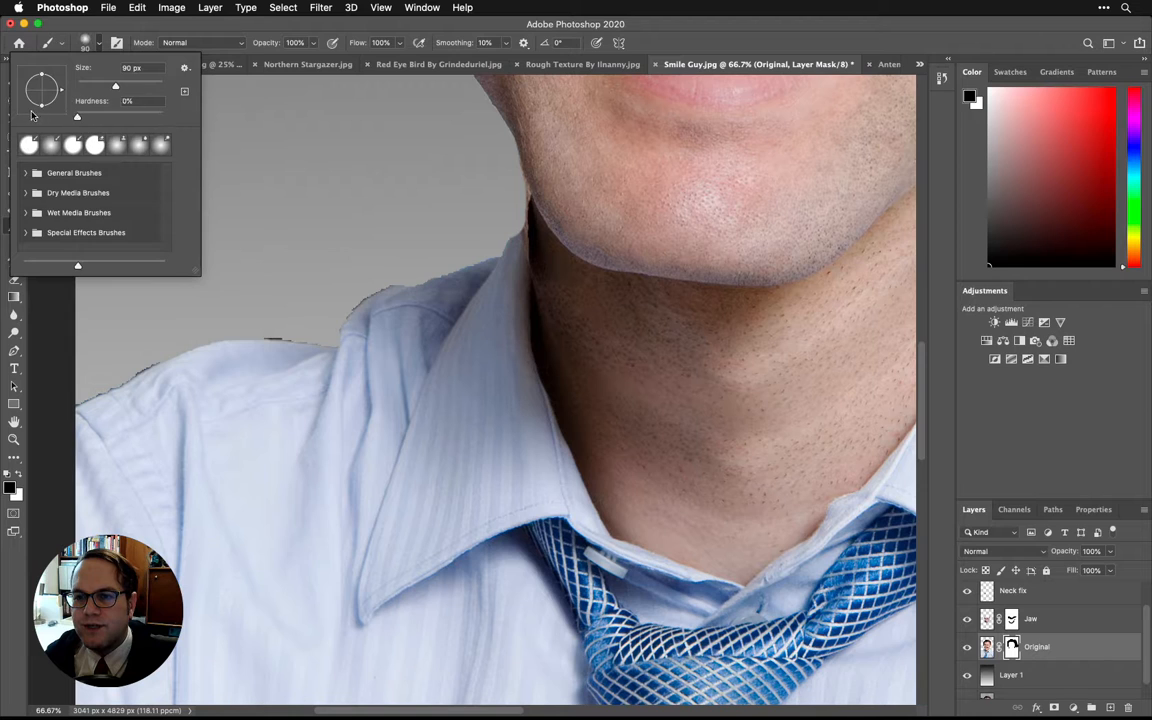
{"action": "key", "text": "Return"}
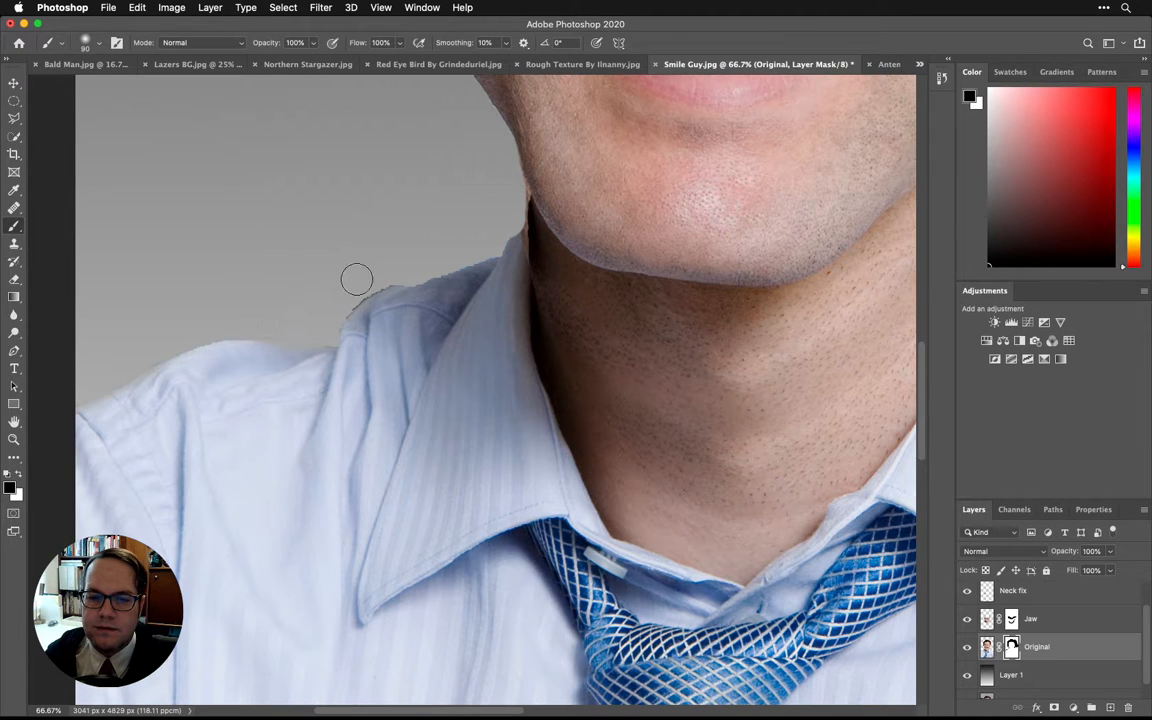
- Paint on the Original layer's mask along both shoulders and the collar edge to remove the dark fringe against the background
{"action": "left_click_drag", "start_coordinate": [374, 277], "coordinate": [327, 306]}
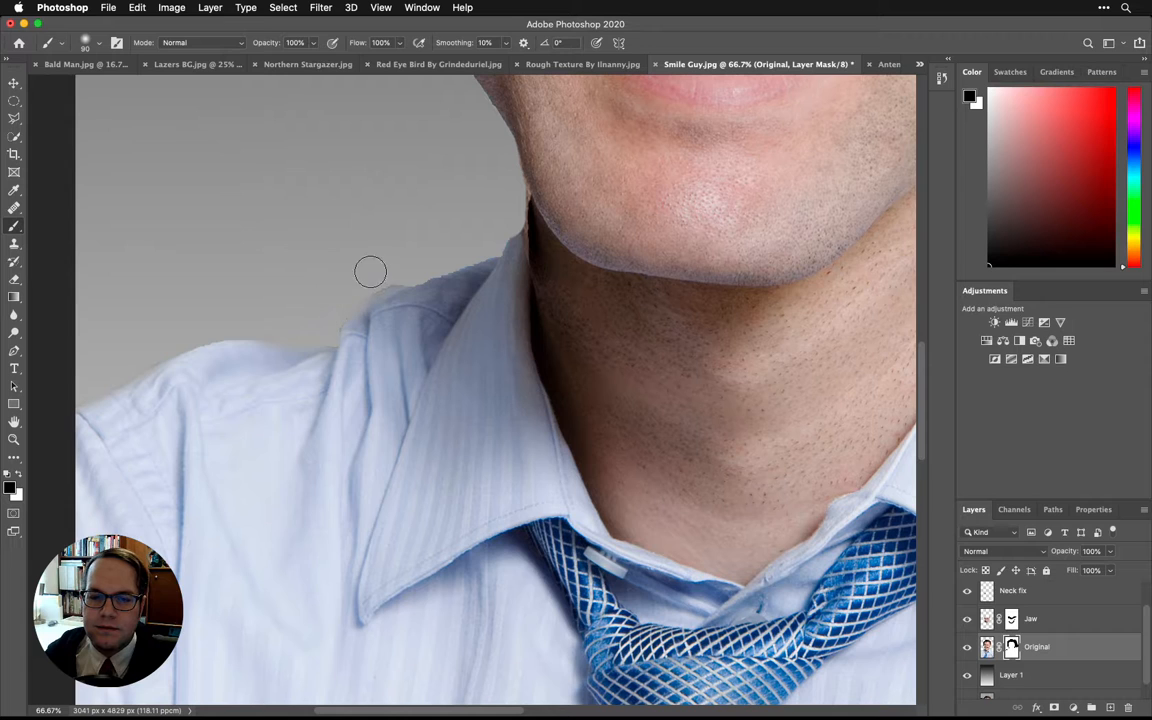
{"action": "left_click_drag", "start_coordinate": [370, 271], "coordinate": [481, 243]}
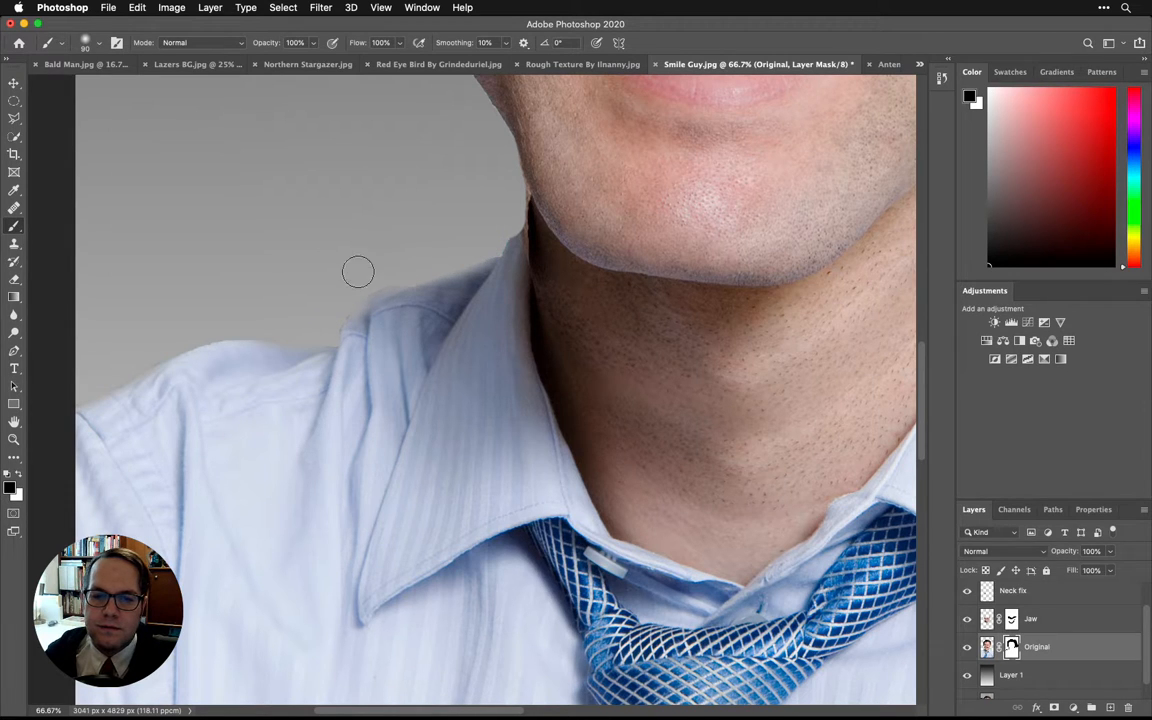
{"action": "key", "text": "space"}
{"action": "left_click_drag", "start_coordinate": [673, 276], "coordinate": [249, 231]}
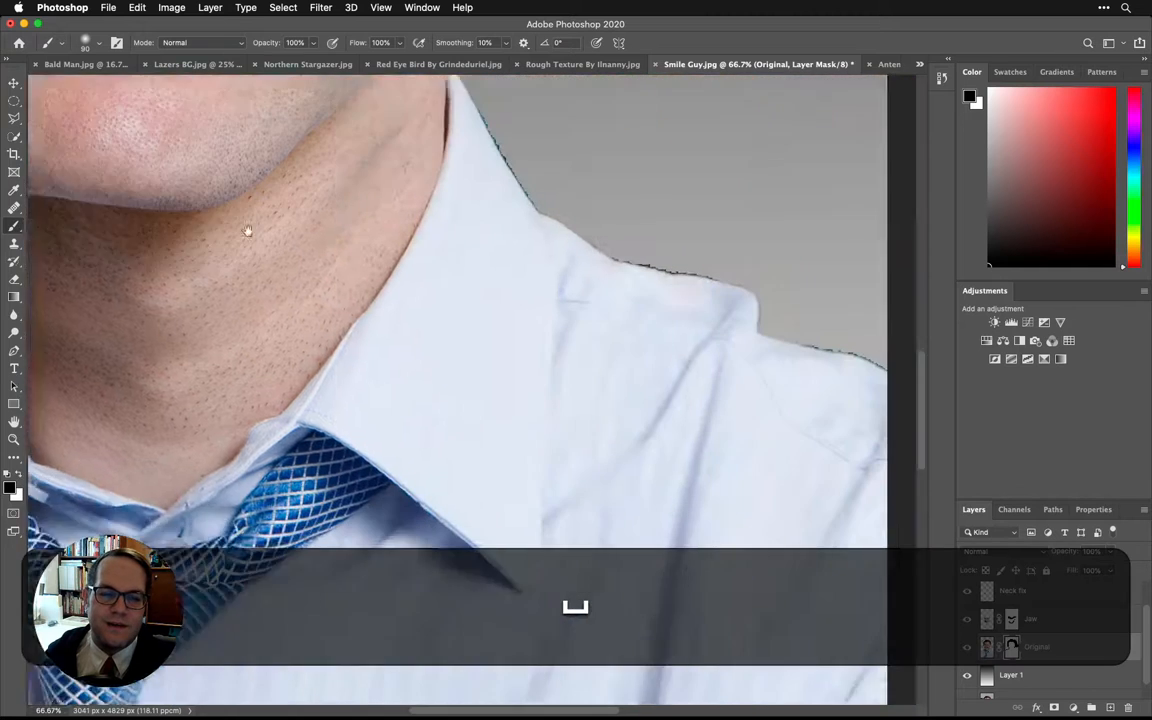
{"action": "key", "text": "space"}
{"action": "left_click_drag", "start_coordinate": [352, 136], "coordinate": [368, 298]}
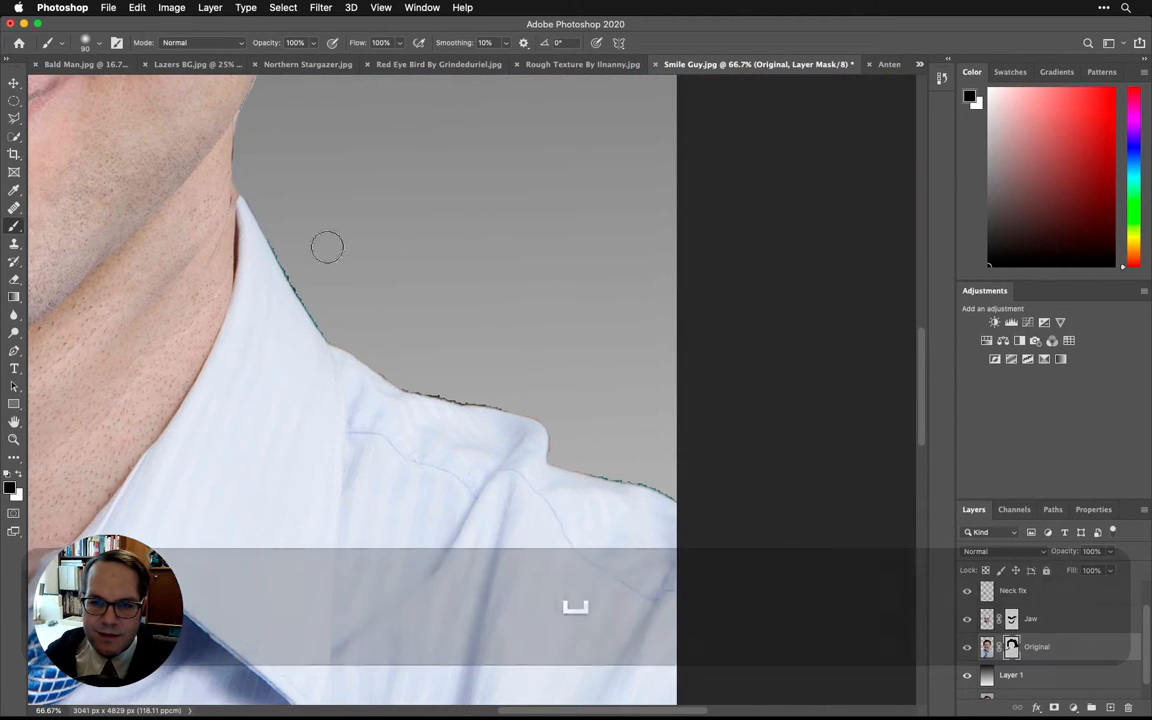
{"action": "mouse_move", "coordinate": [271, 211]}
{"action": "left_mouse_down"}
{"action": "mouse_move", "coordinate": [324, 314]}
{"action": "mouse_move", "coordinate": [319, 293]}
{"action": "mouse_move", "coordinate": [403, 373]}
{"action": "mouse_move", "coordinate": [560, 413]}
{"action": "mouse_move", "coordinate": [615, 448]}
{"action": "mouse_move", "coordinate": [600, 451]}
{"action": "mouse_move", "coordinate": [609, 459]}
{"action": "mouse_move", "coordinate": [679, 485]}
{"action": "left_mouse_up"}
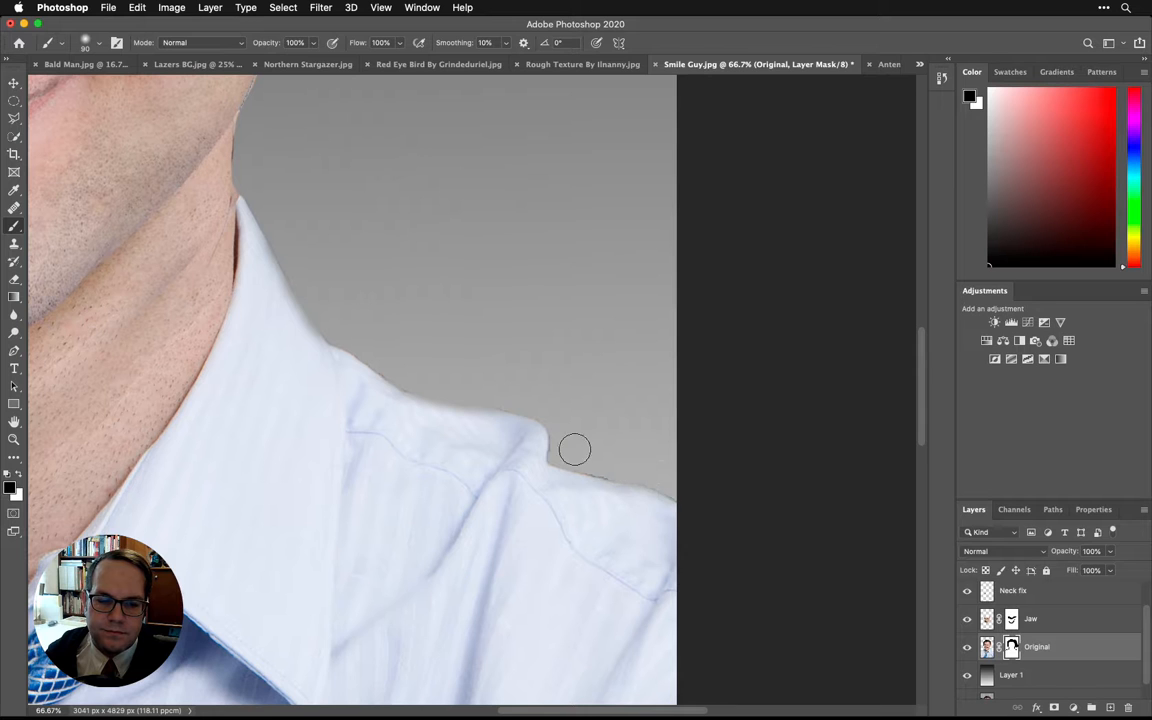
- Examine the face, ears, jaw and shirt of the whole composite at 33.3% zoom
{"action": "key", "text": "space"}
{"action": "left_click_drag", "start_coordinate": [171, 263], "coordinate": [489, 447]}
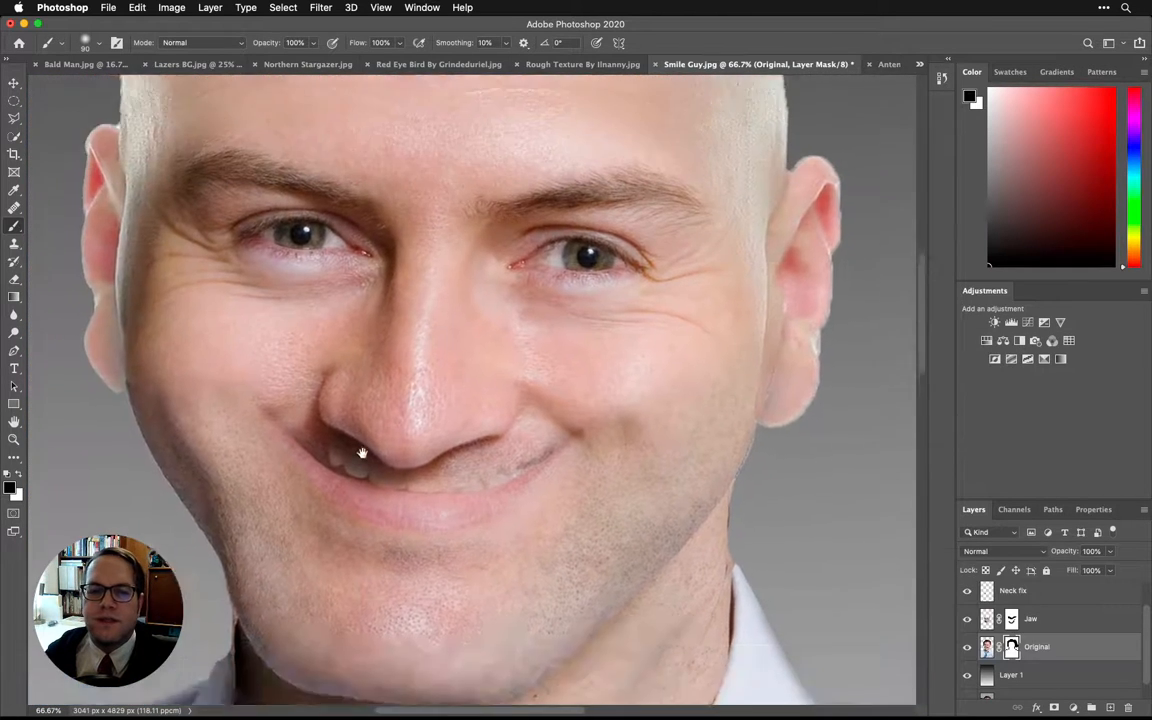
{"action": "key", "text": "super+minus"}
{"action": "key", "text": "super+minus"}
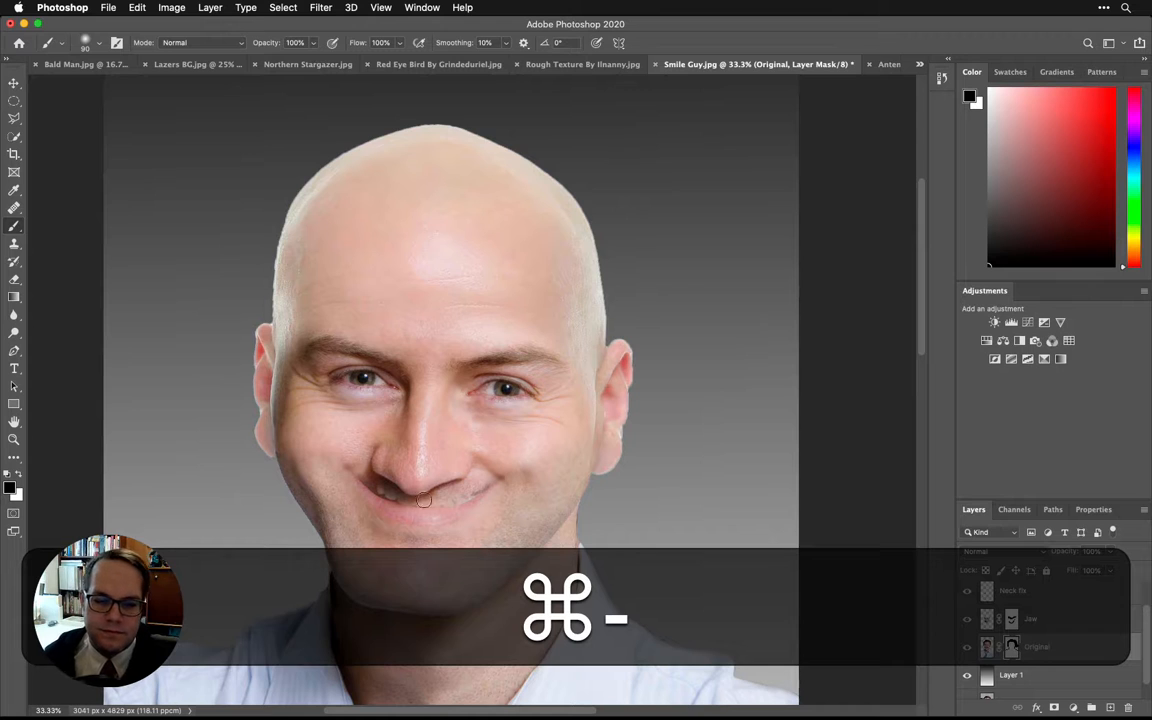
{"action": "key", "text": "space"}
{"action": "left_click_drag", "start_coordinate": [424, 500], "coordinate": [386, 389]}
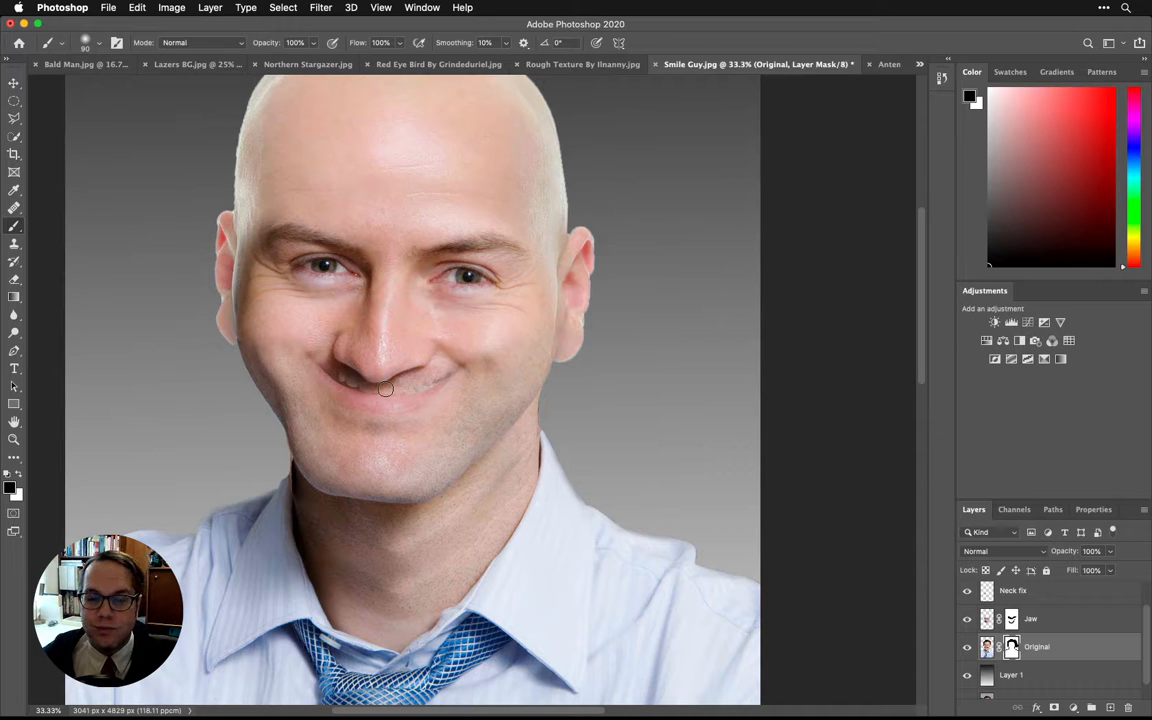
{"action": "key", "text": "space"}
{"action": "left_click_drag", "start_coordinate": [380, 329], "coordinate": [361, 399]}
{"action": "key", "text": "space"}
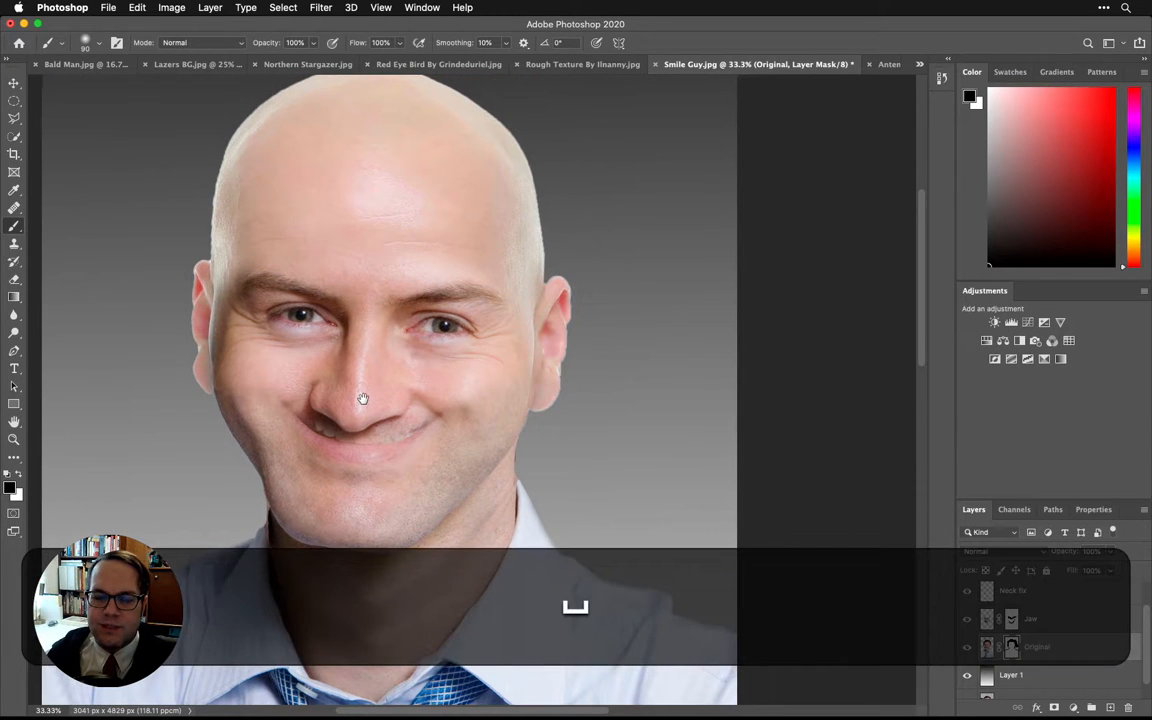